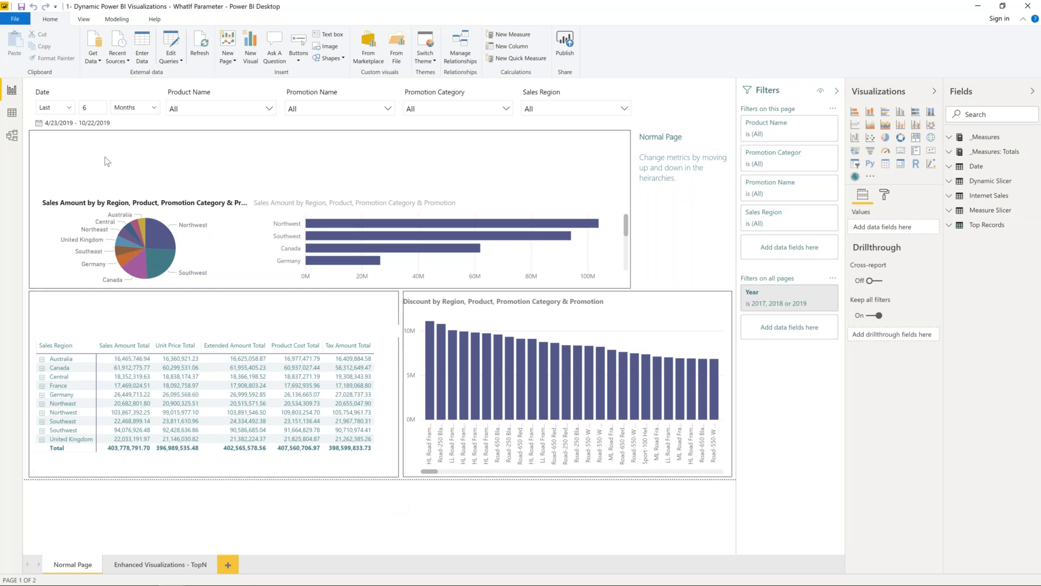
- Try filtering the Normal Page with the Product Name and Promotion Name slicers and the Southwest bar, clearing each selection
click(185, 109)
click(176, 143)
click(175, 144)
click(304, 108)
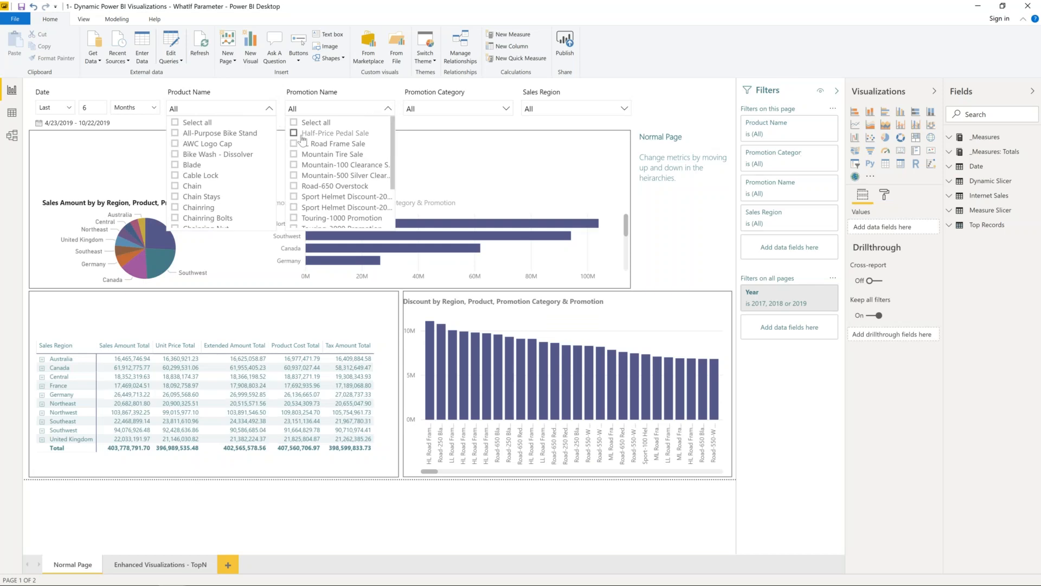
click(303, 133)
click(303, 133)
click(268, 112)
click(268, 111)
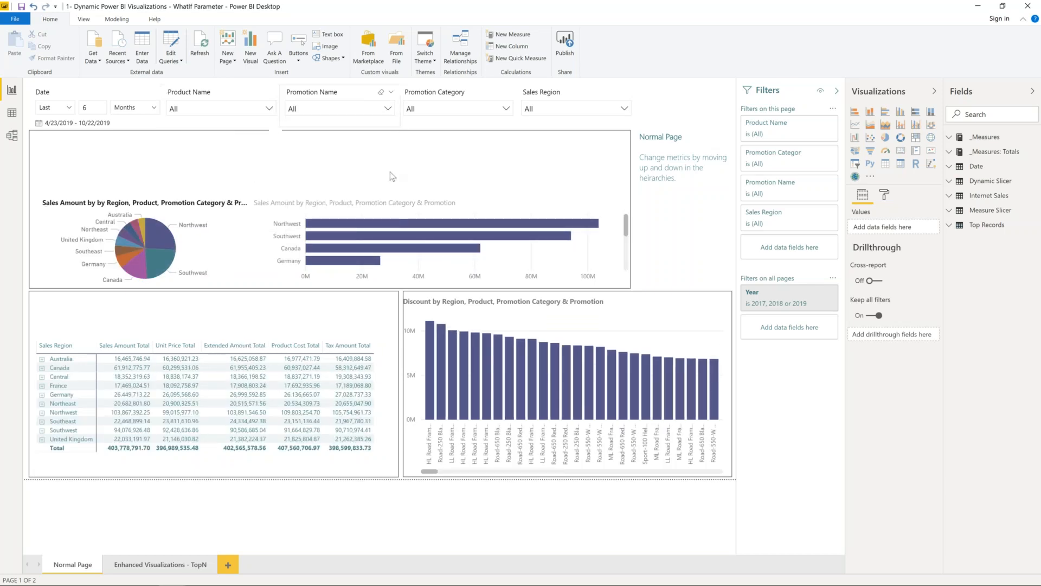
click(456, 237)
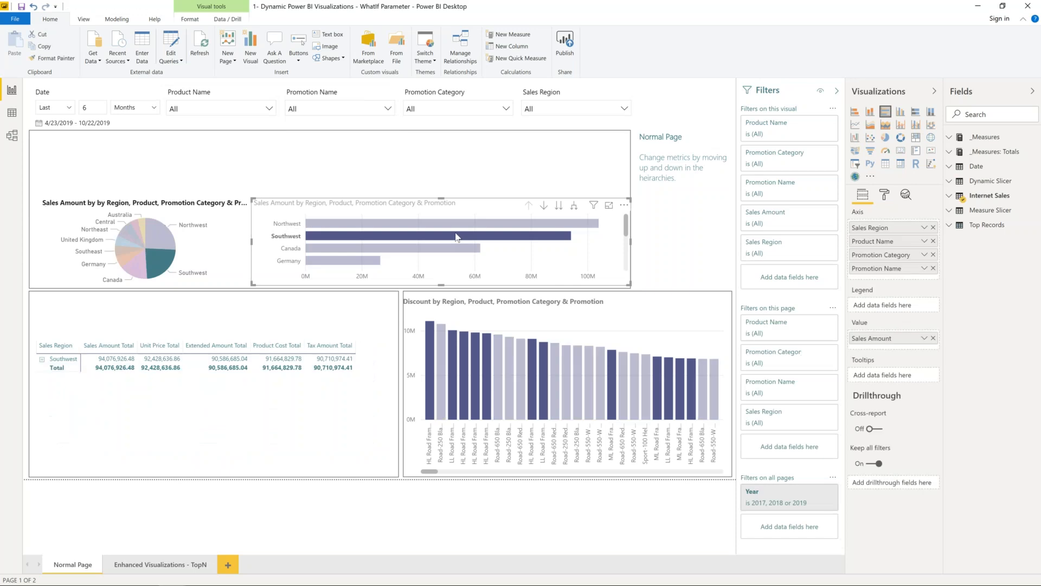
click(562, 434)
- Open the Enhanced Visualizations - TopN page and expand the Top Records table in the field list
click(169, 566)
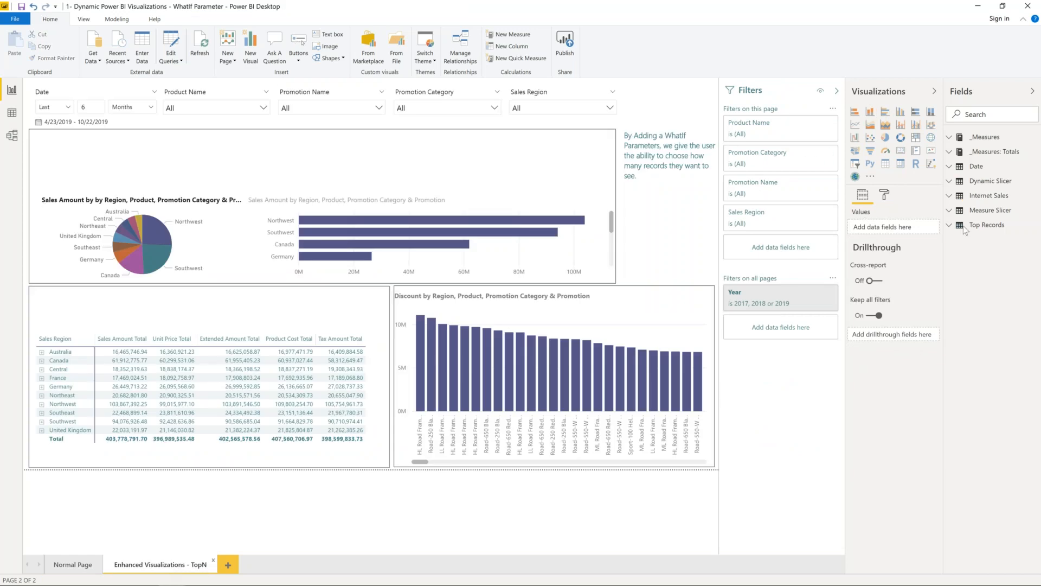
click(987, 225)
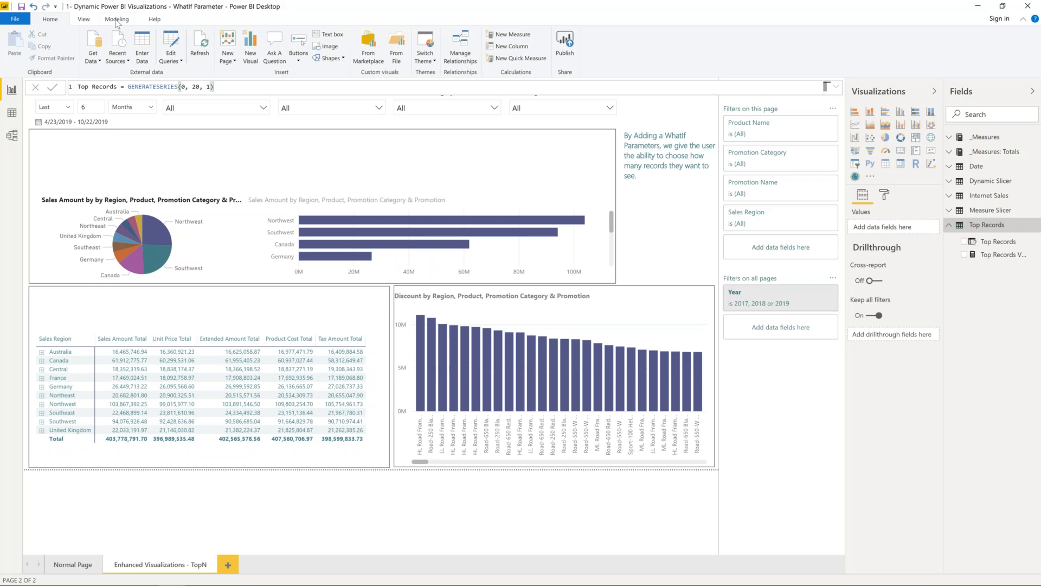
click(116, 20)
click(133, 49)
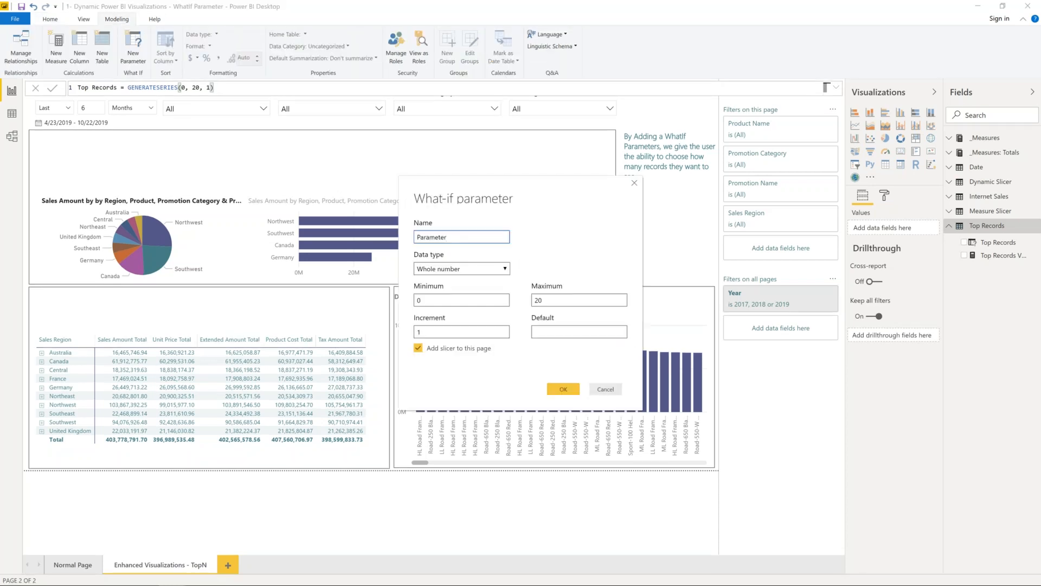
double_click(420, 240)
text(Top Records)
click(616, 390)
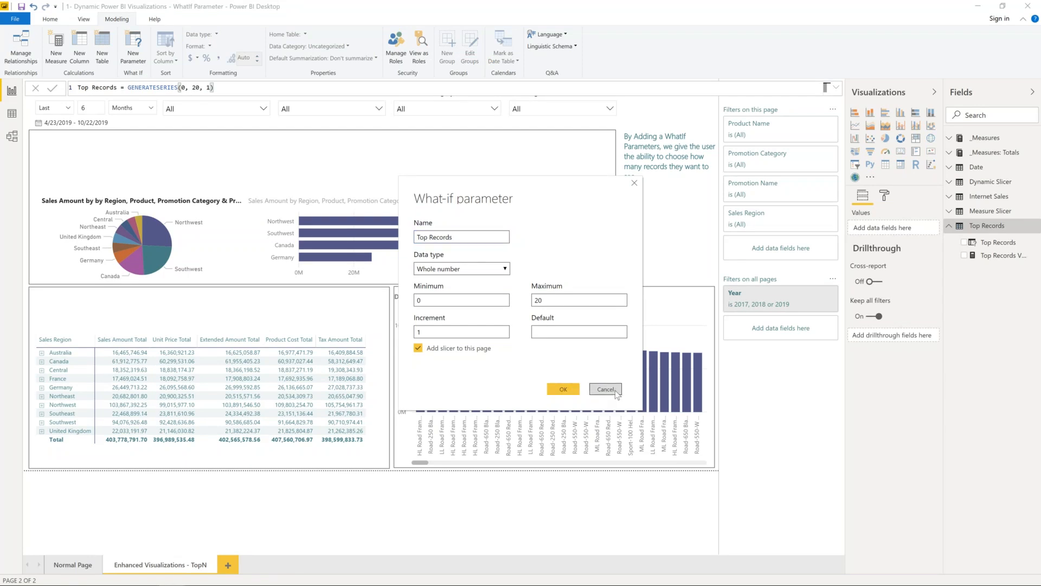
- Add an empty slicer to the page and fit it into the blank area above the sales matrix
click(1001, 230)
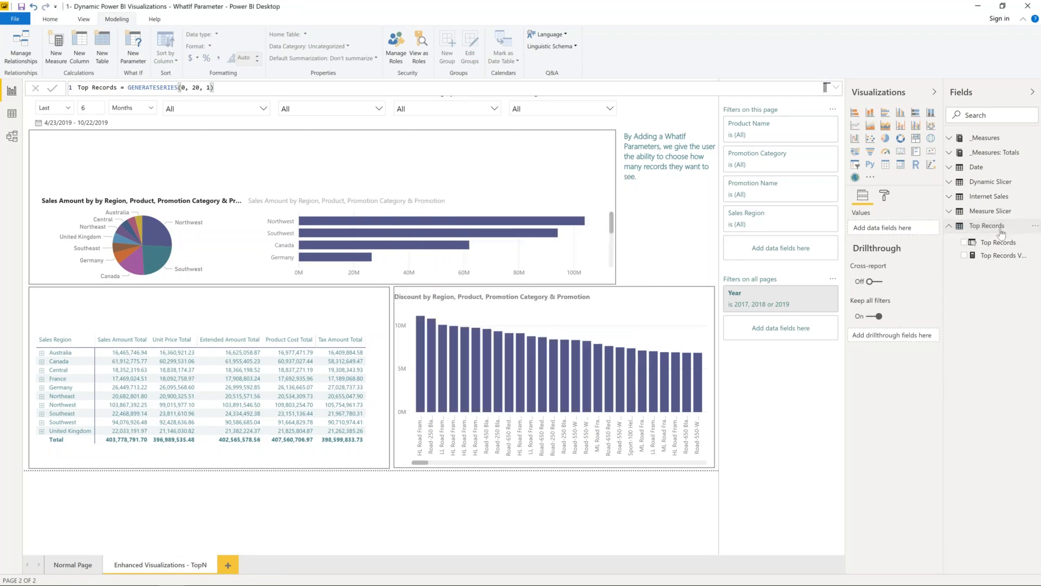
click(1001, 230)
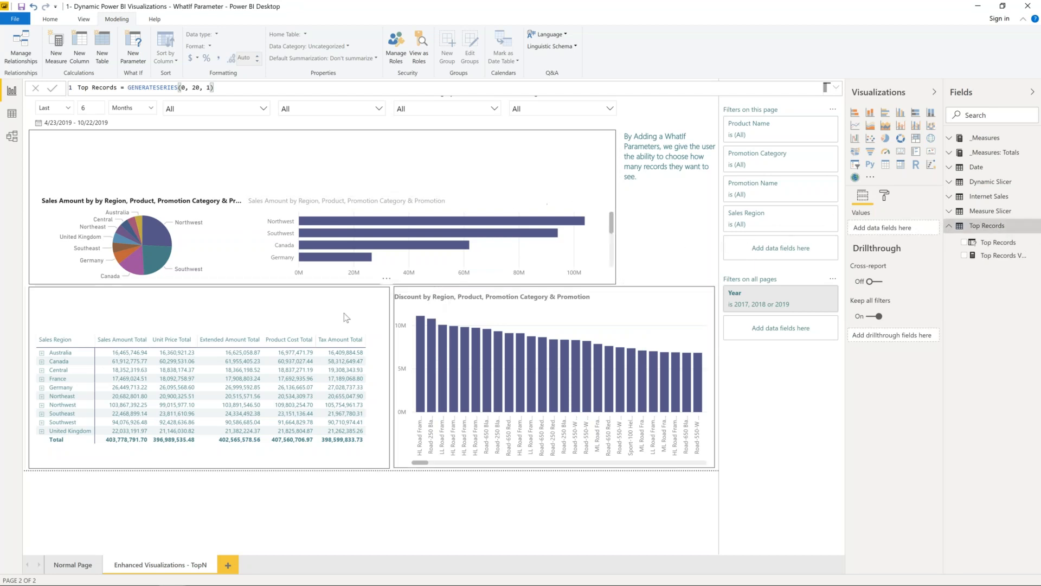
click(856, 170)
drag(148, 132, 97, 310)
drag(113, 365, 129, 328)
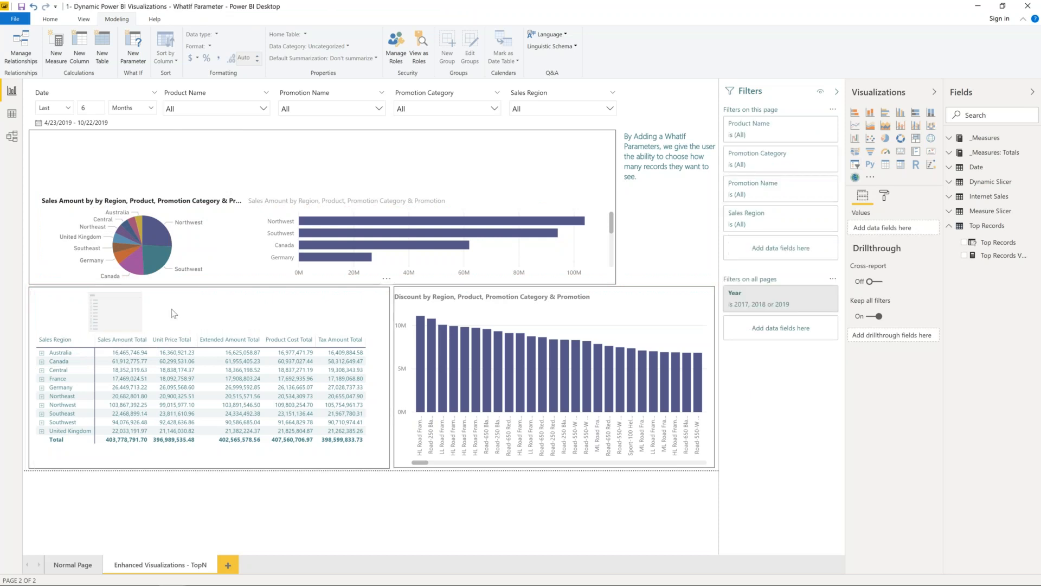
- Send the frame shape around the sales matrix behind the empty slicer
click(173, 314)
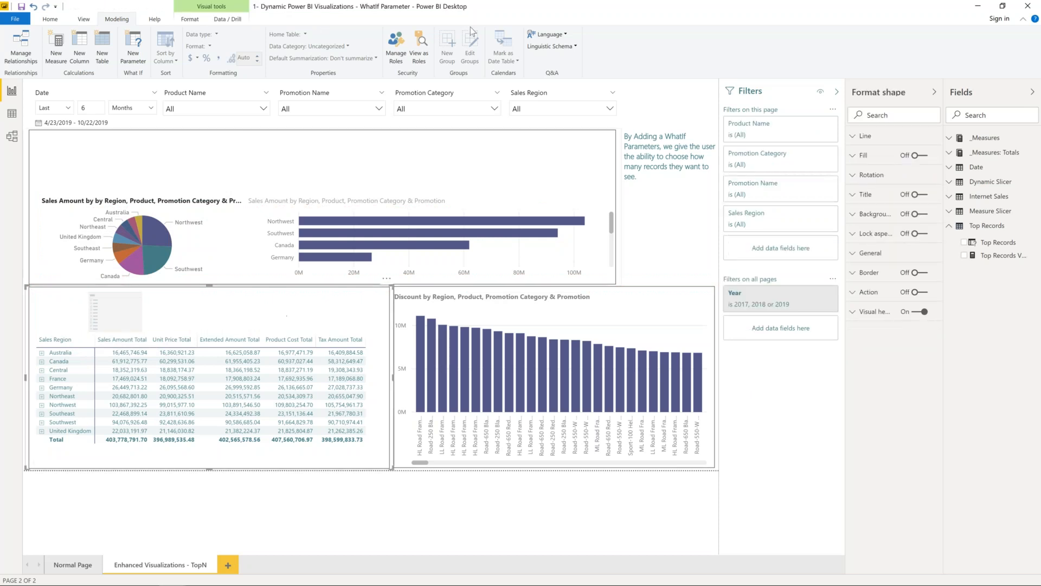
click(189, 19)
click(162, 57)
click(181, 72)
click(345, 509)
- Assign the Top Records field to the empty slicer, set its value to 5 and widen it across the matrix
click(171, 311)
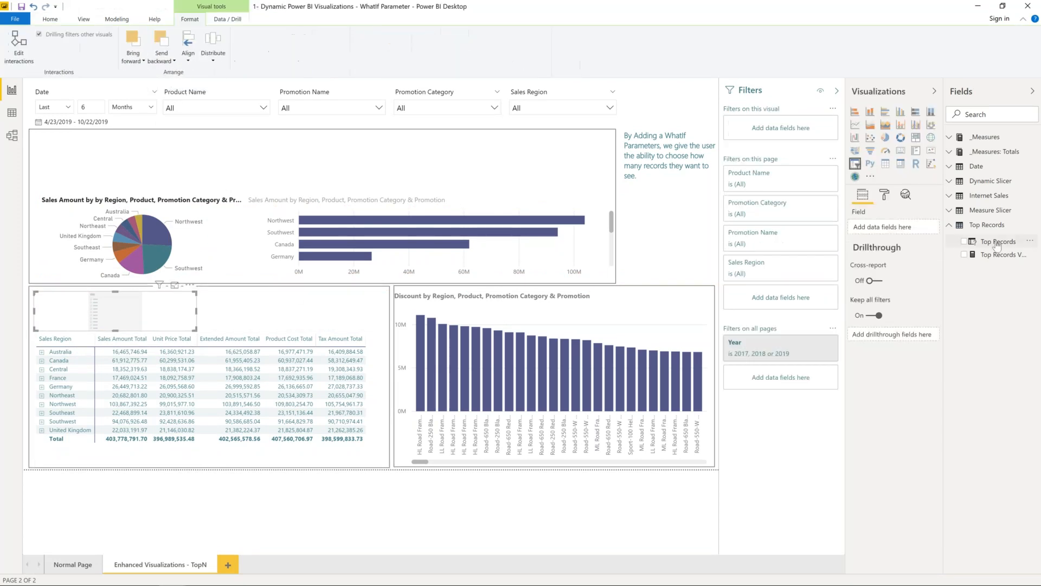
drag(999, 243, 898, 228)
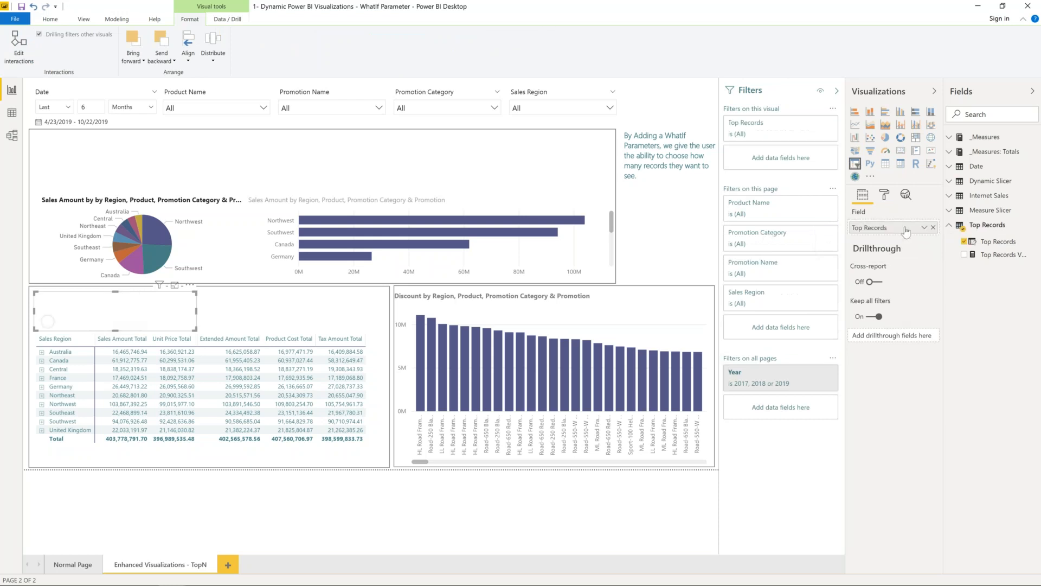
text(5)
key(Return)
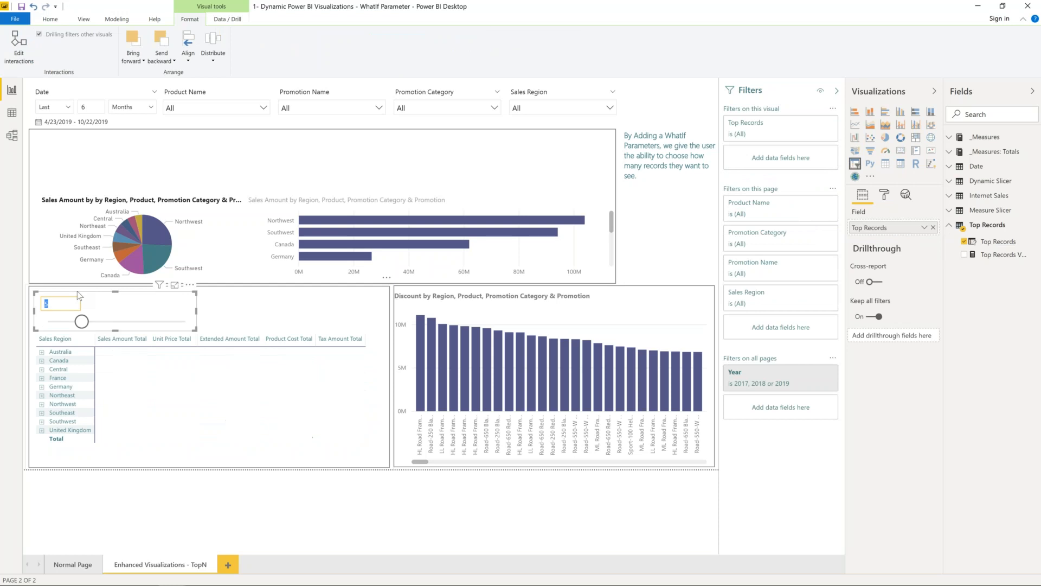
drag(198, 311, 371, 311)
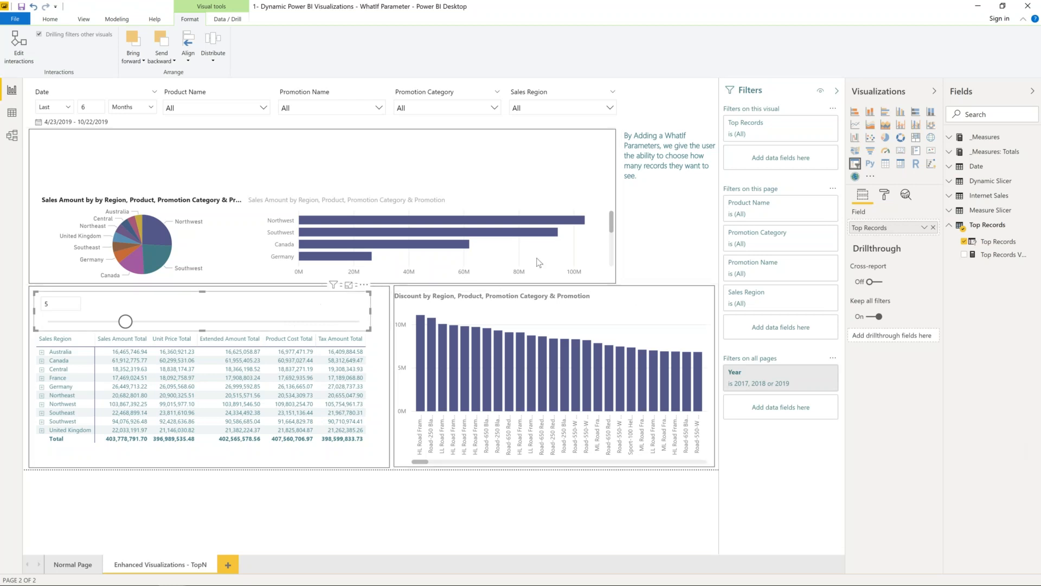
click(979, 7)
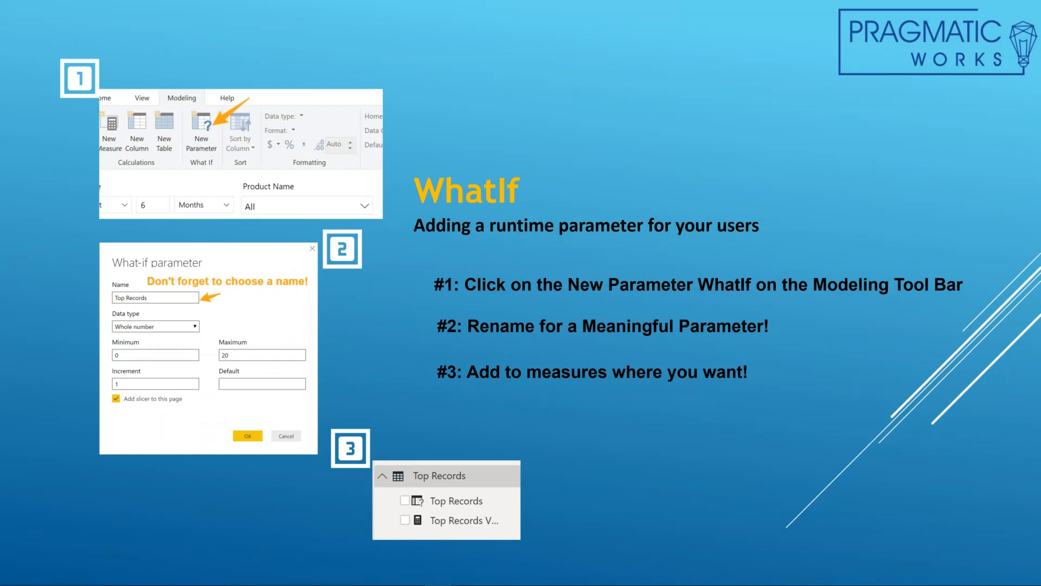
click(684, 247)
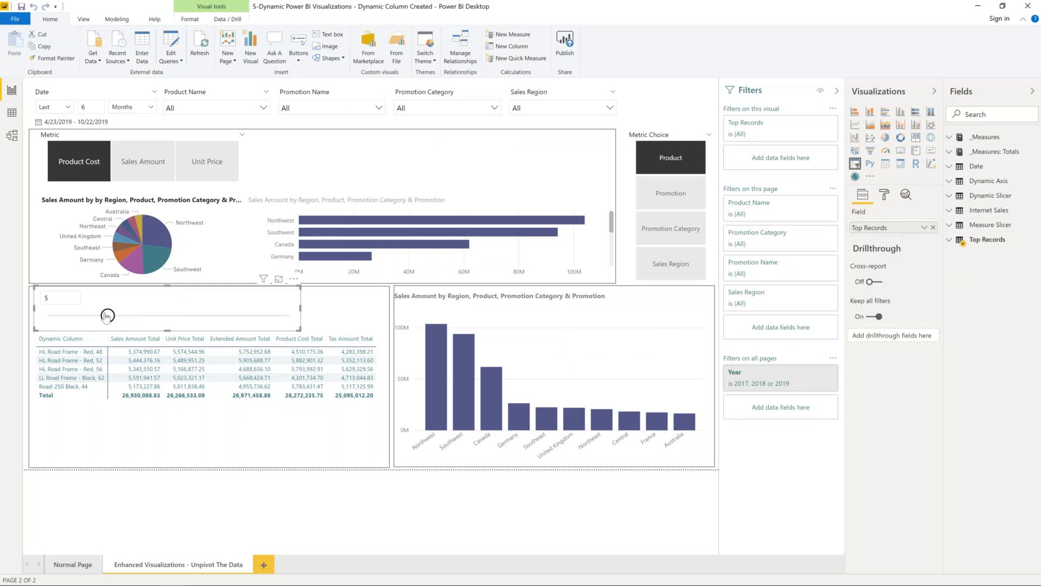
- Try the Top Records slicer at 7 and 9 records and return it to 5
drag(109, 316, 129, 319)
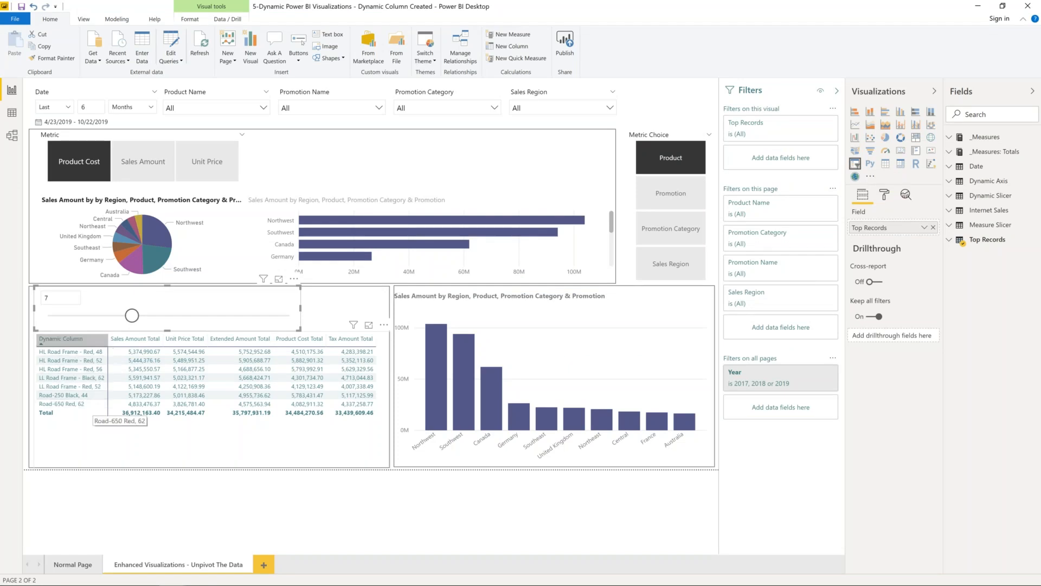
drag(132, 315, 156, 315)
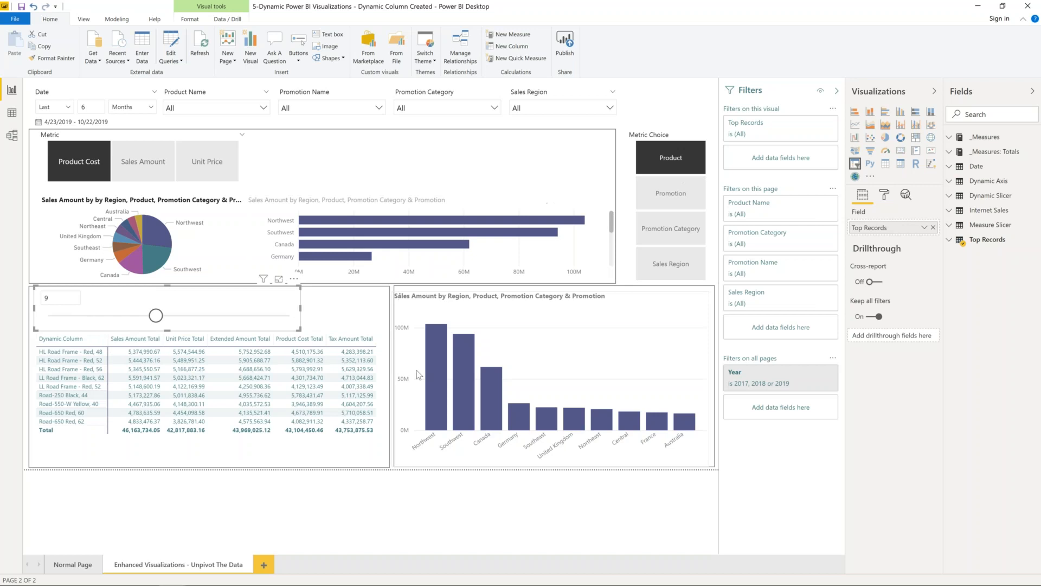
drag(156, 315, 107, 316)
click(70, 298)
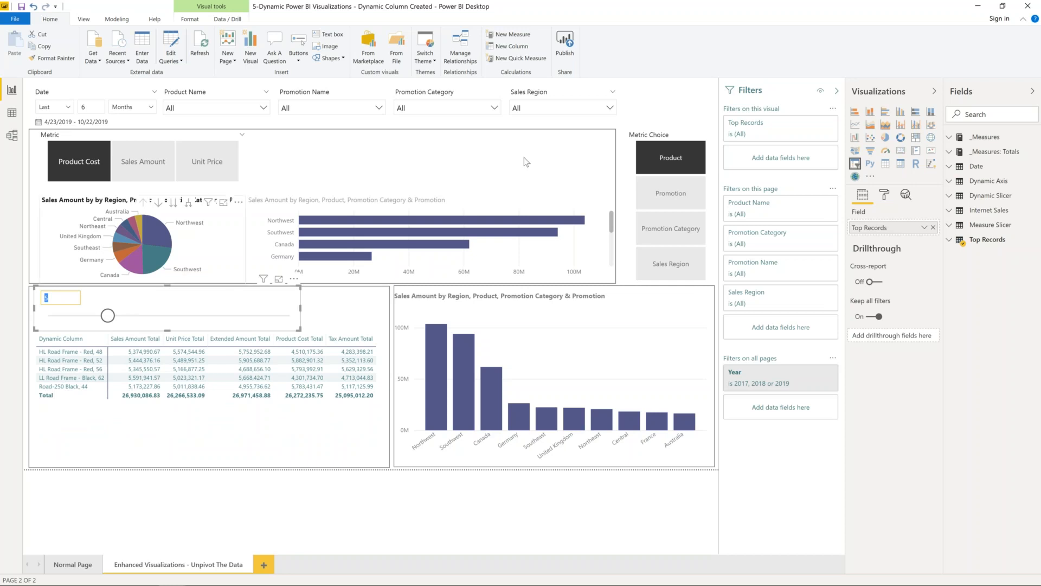
click(979, 7)
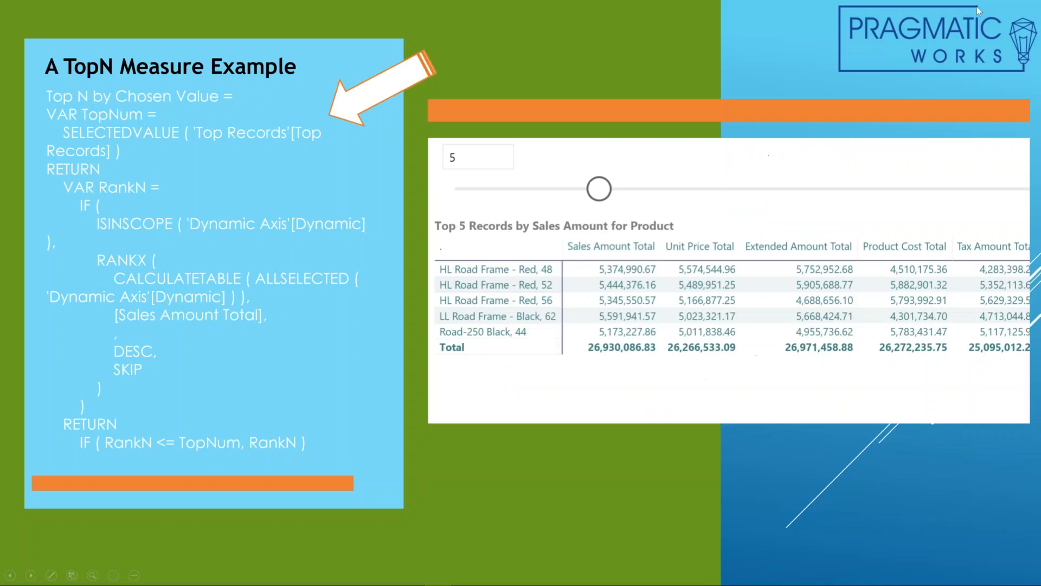
click(373, 259)
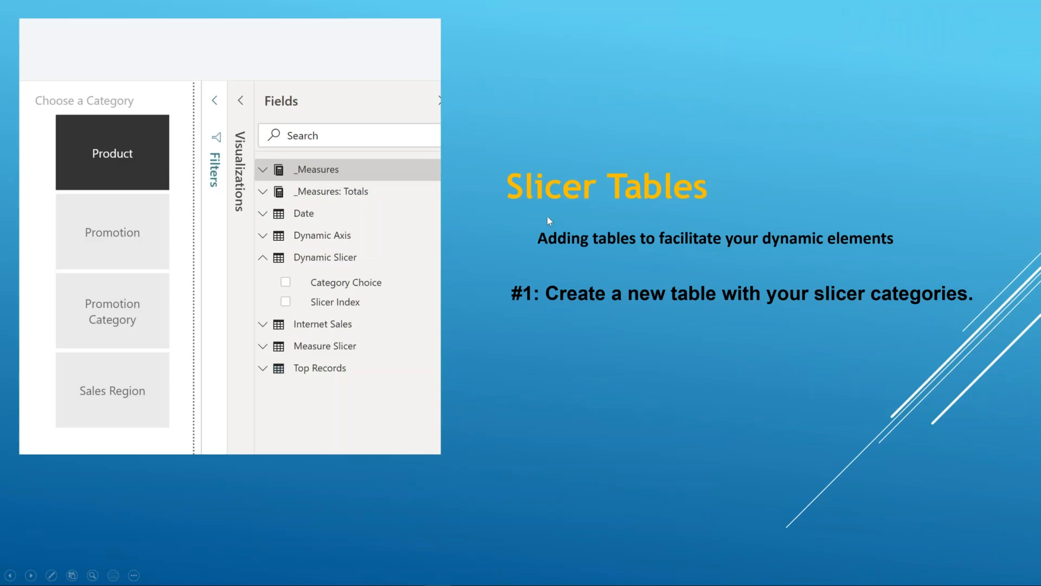
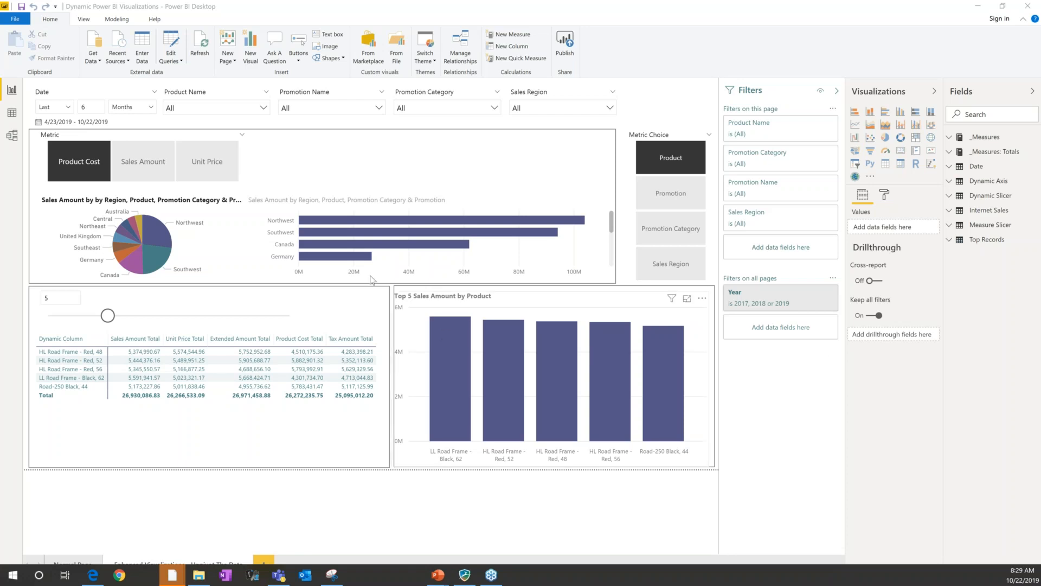
- Replace the pie chart's legend fields Sales Region, Product Name, Promotion Category and Promotion Name with Dynamic Column from the Dynamic Axis table
click(215, 219)
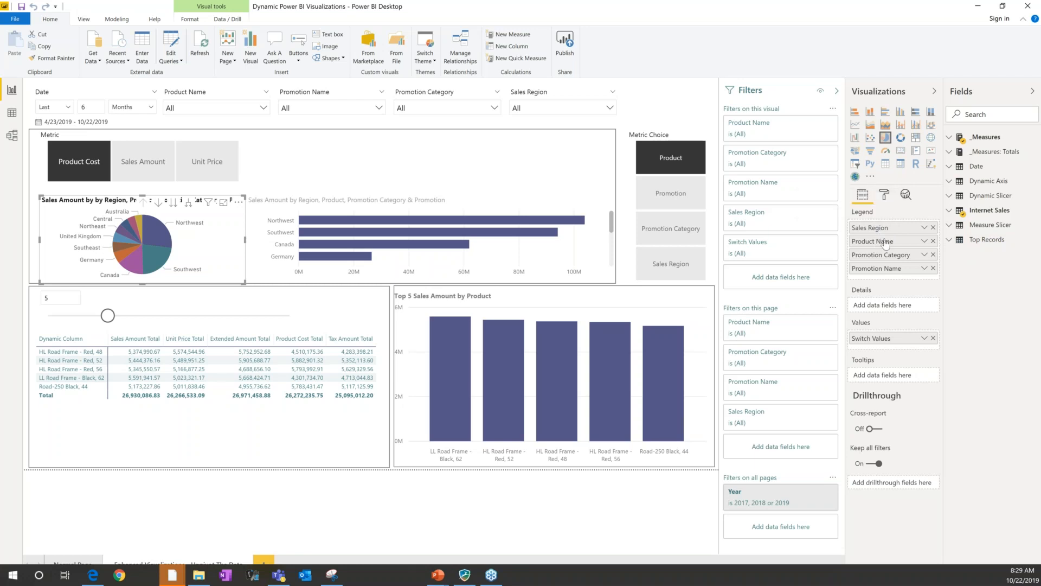
click(950, 182)
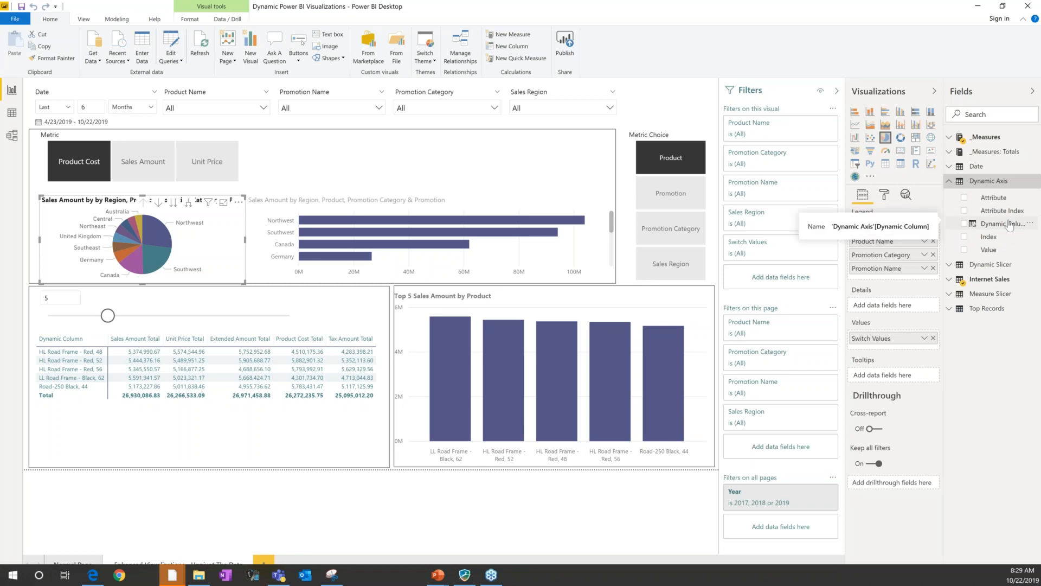
drag(1009, 226, 911, 225)
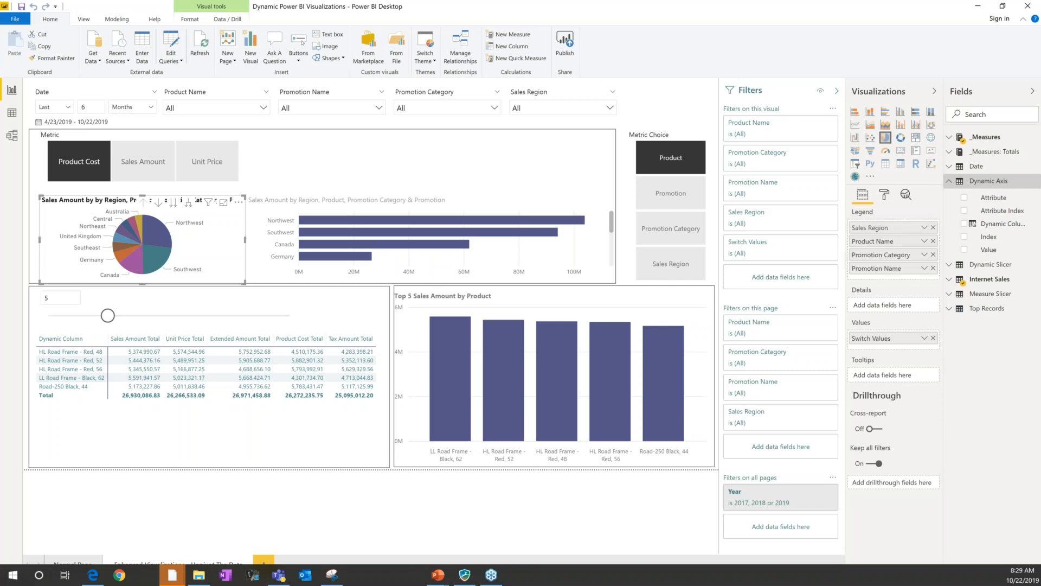
drag(998, 224, 902, 227)
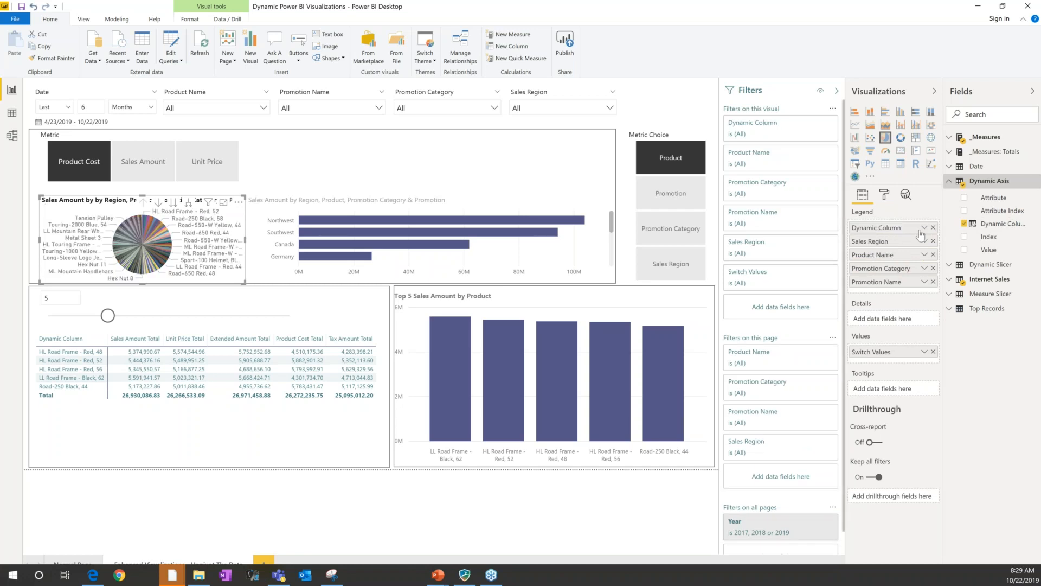
click(934, 241)
click(934, 241)
click(934, 241)
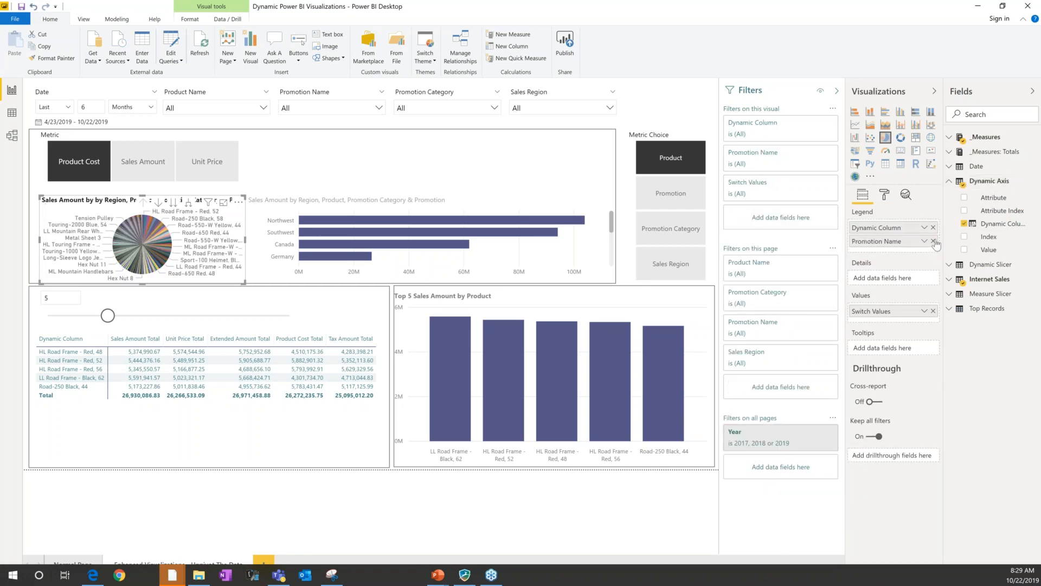
click(933, 241)
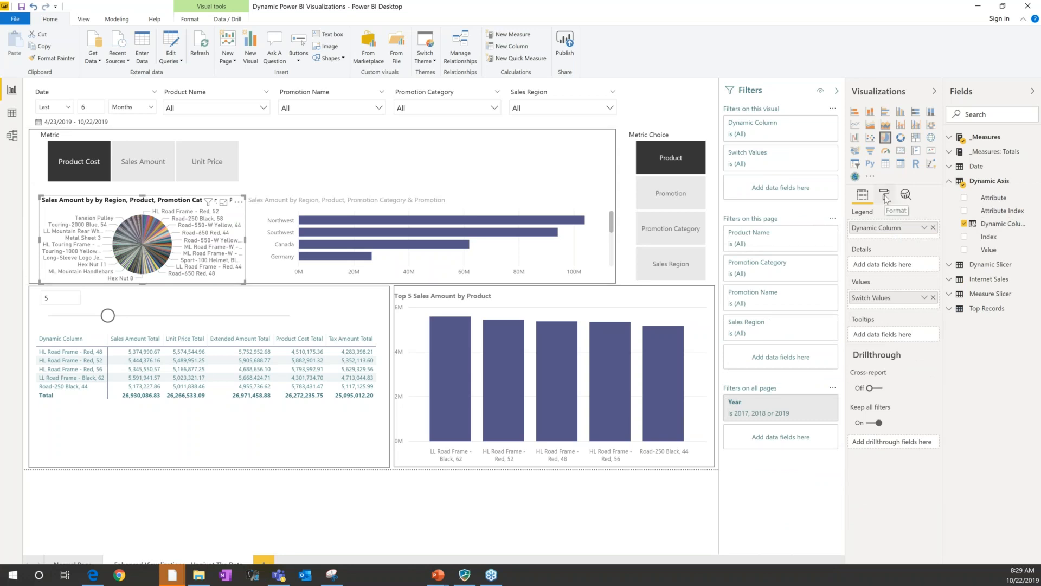
- Switch Metric Choice to Promotion and on to Promotion Category, and try the Sales Amount metric before returning to Product Cost
click(685, 200)
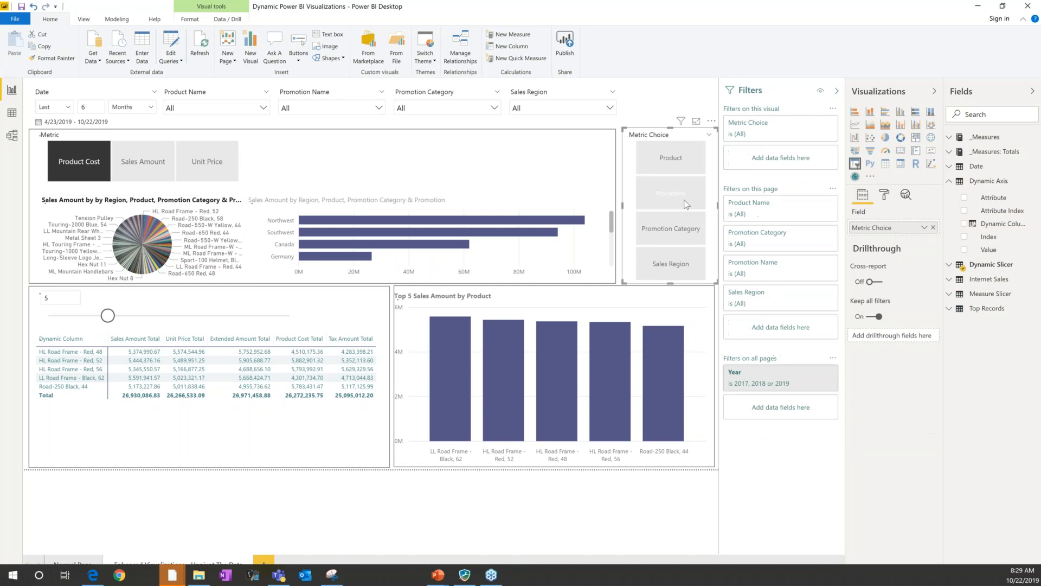
click(686, 227)
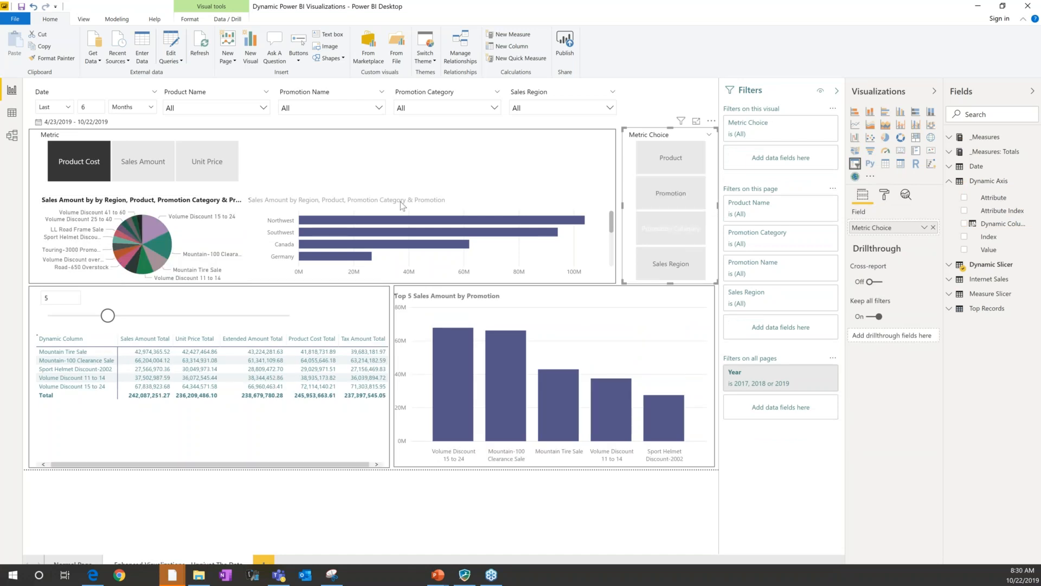
click(141, 162)
click(80, 162)
- Base the pie chart's title text on the Dynamic Pie Chart Title With Dynamic Metric measure from the _Measures table through conditional formatting
click(183, 216)
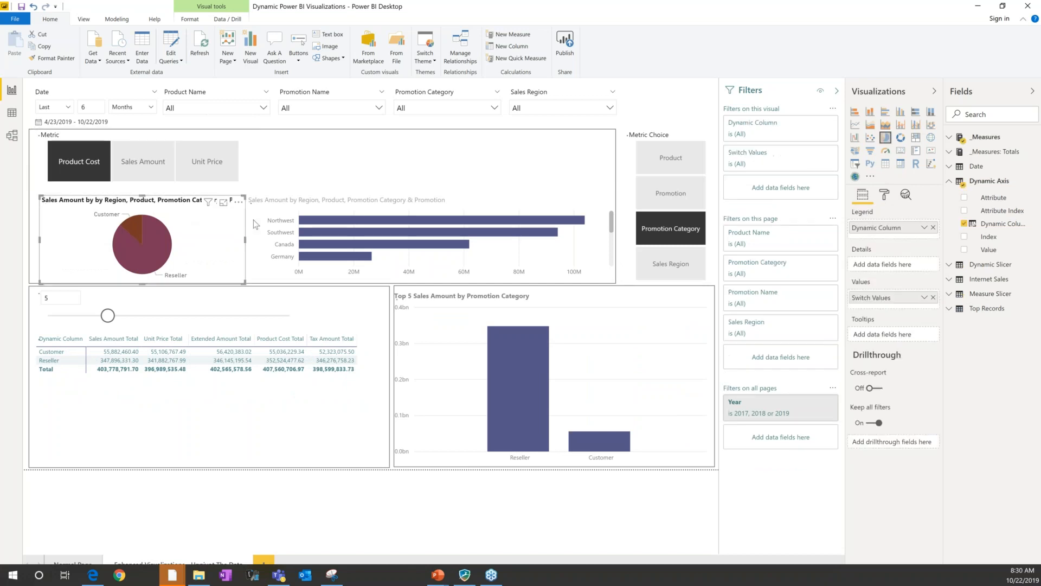
click(885, 194)
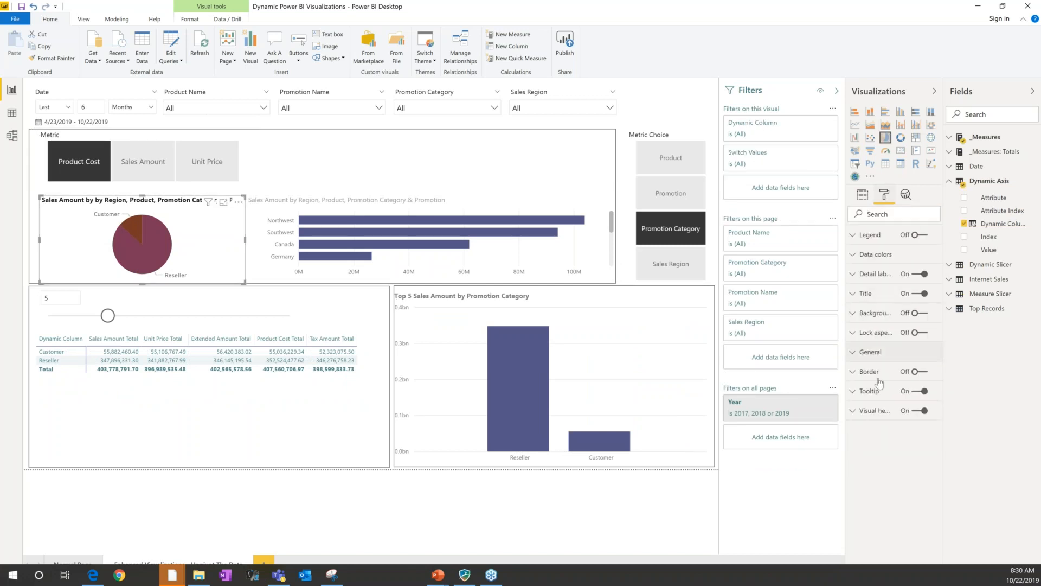
click(865, 294)
click(930, 313)
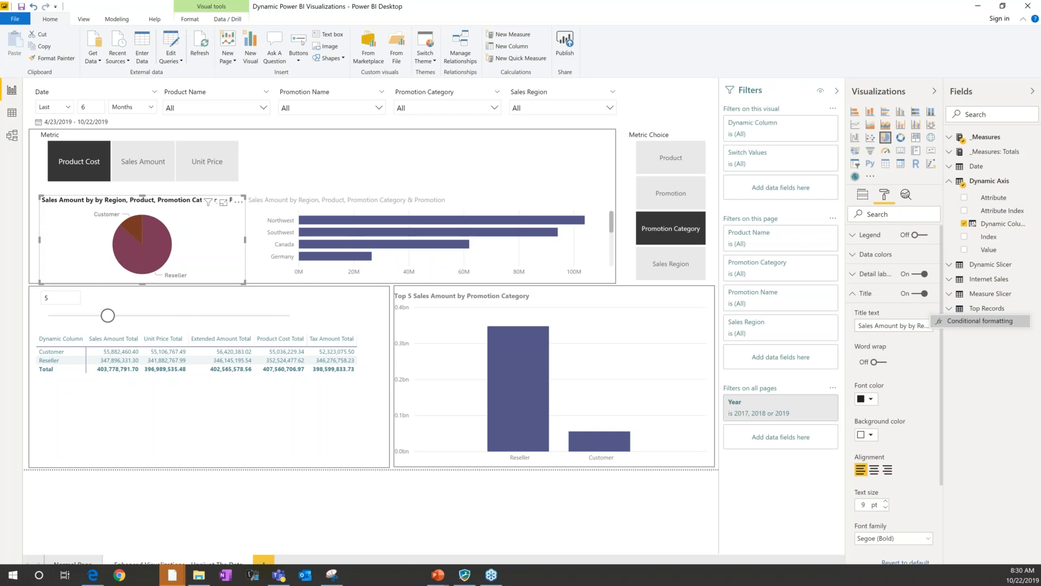
click(949, 323)
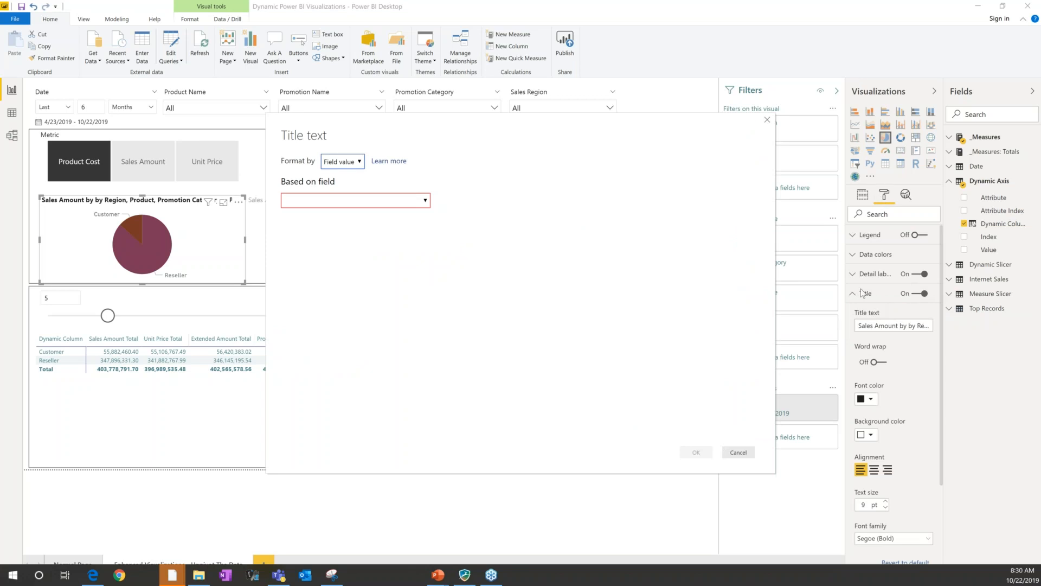
click(426, 201)
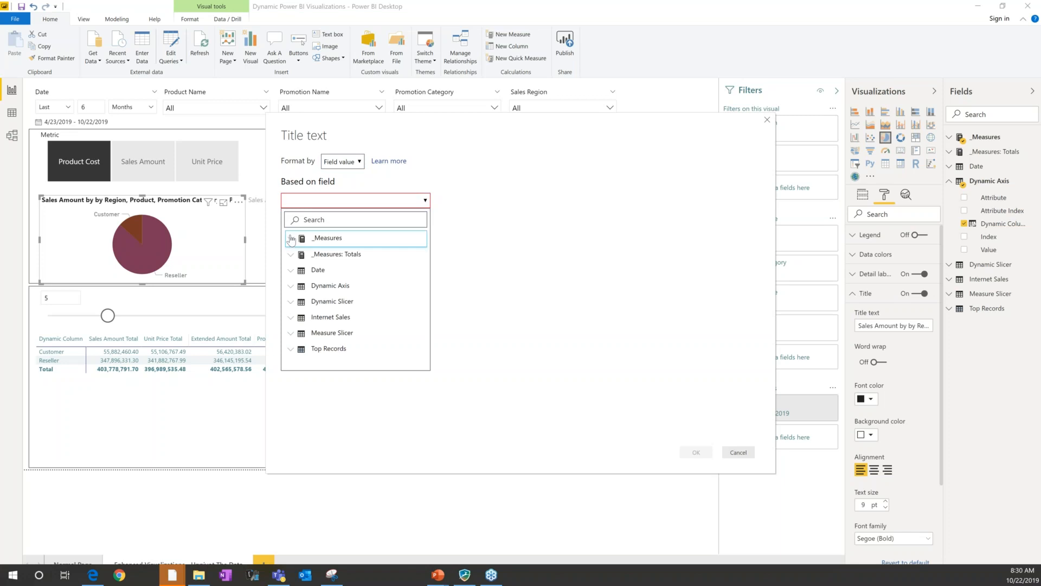
click(291, 239)
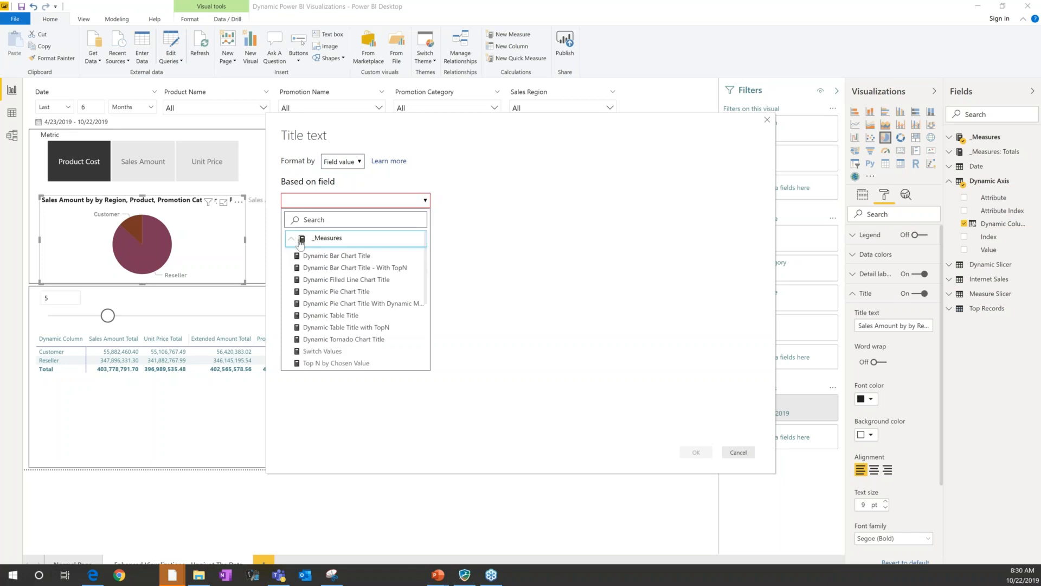
click(370, 302)
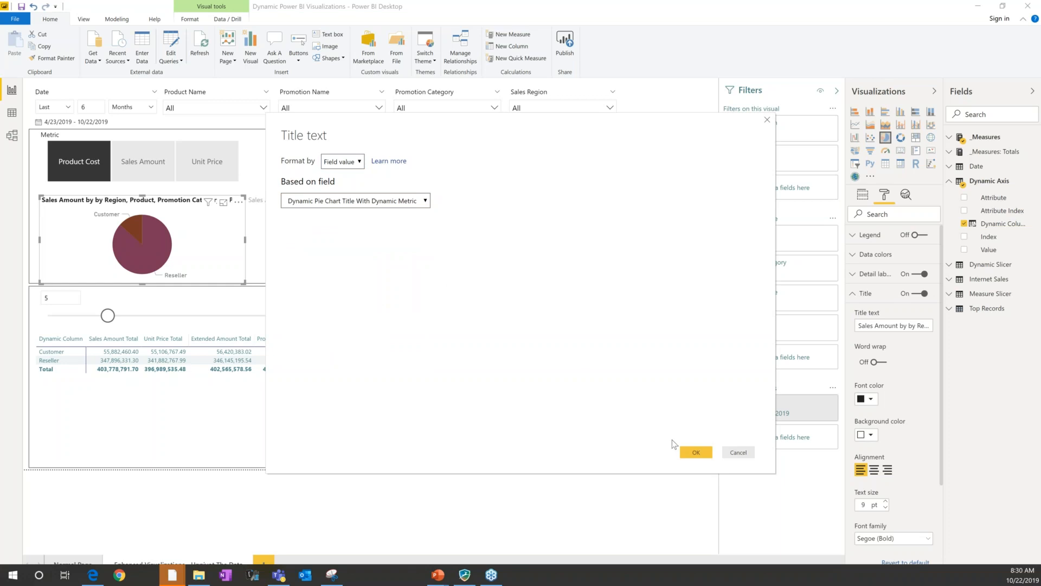
click(696, 452)
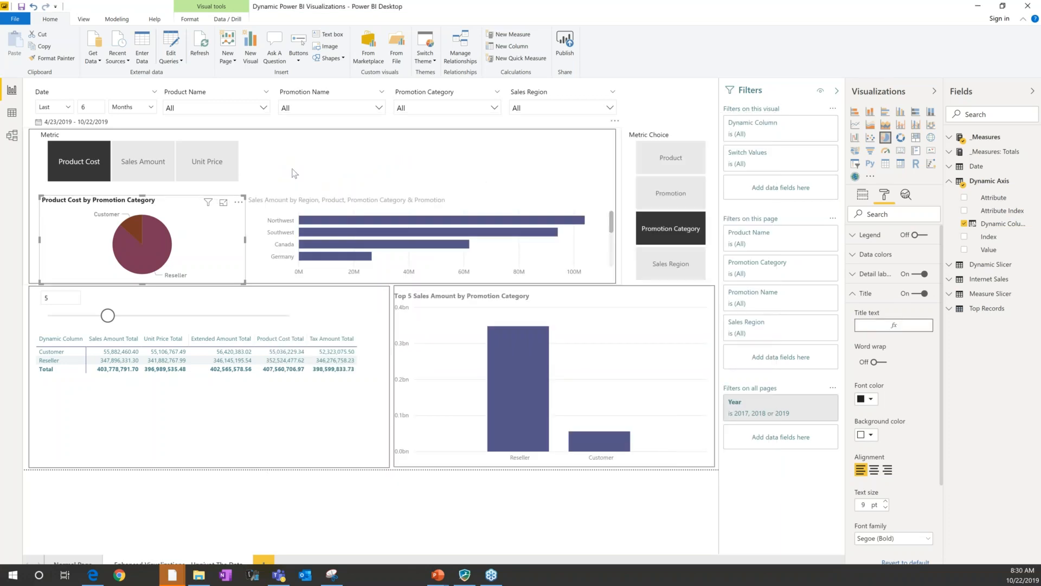
- Test the pie chart title with Sales Amount, Unit Price and the Product choice, ending on Promotion and Product Cost
click(148, 162)
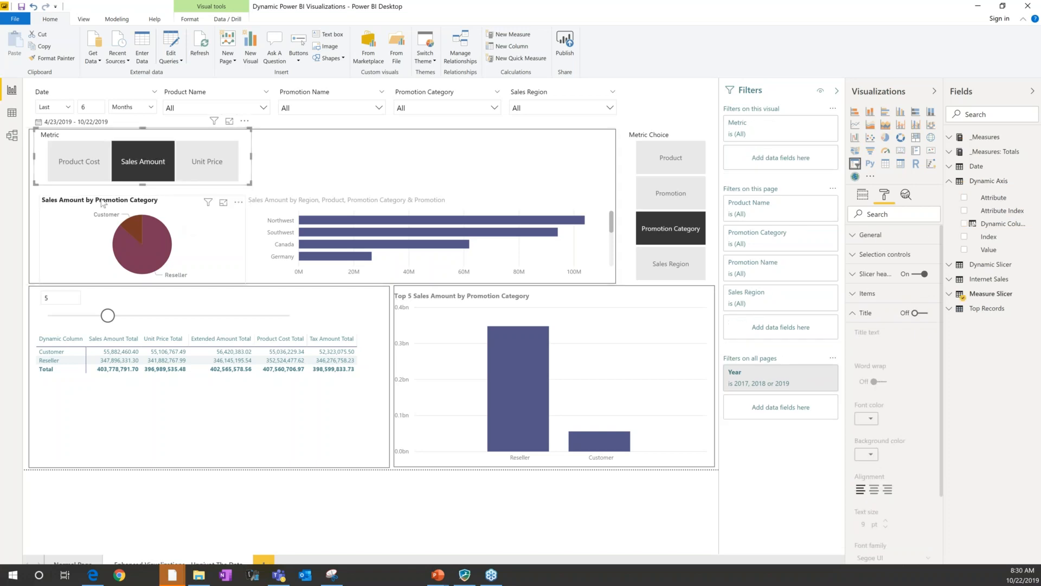
click(215, 161)
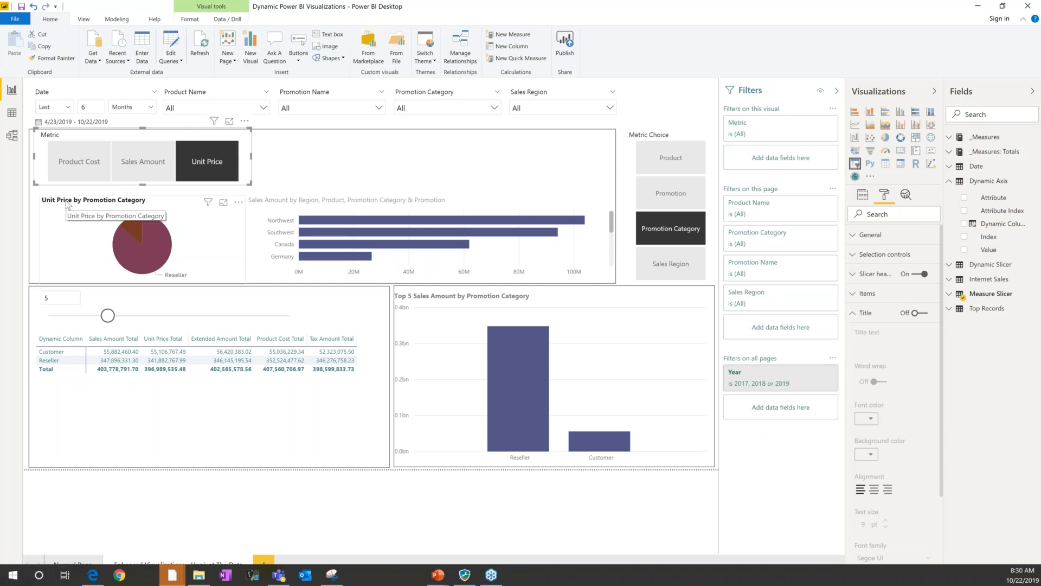
click(666, 163)
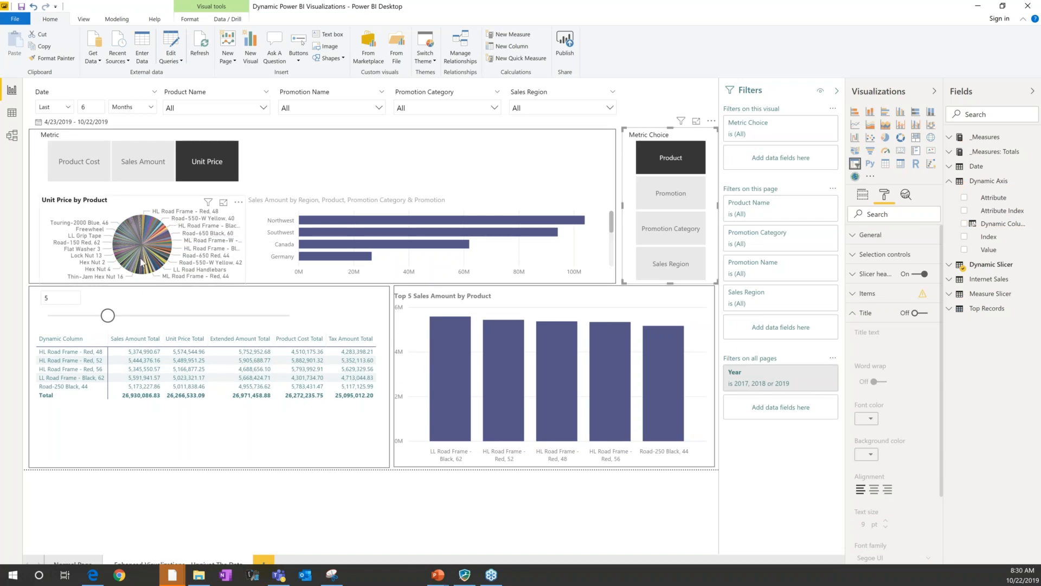
mouse_move(147, 247)
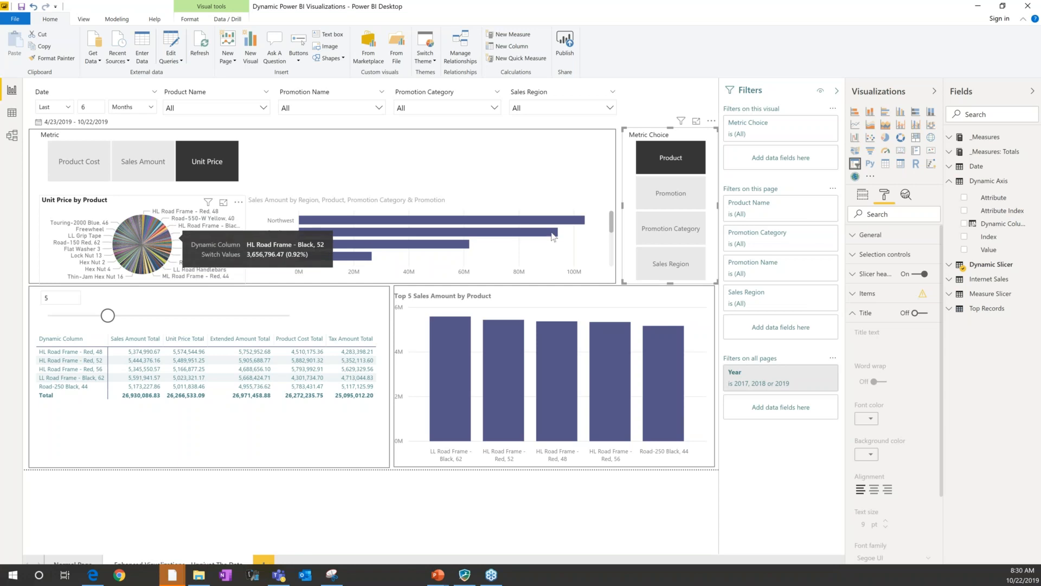
click(676, 191)
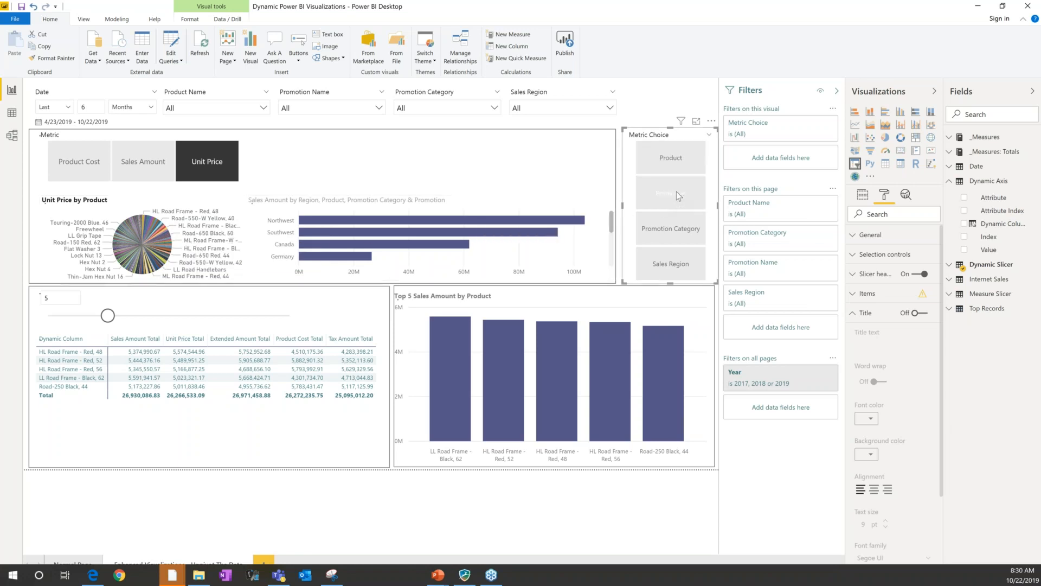
click(79, 164)
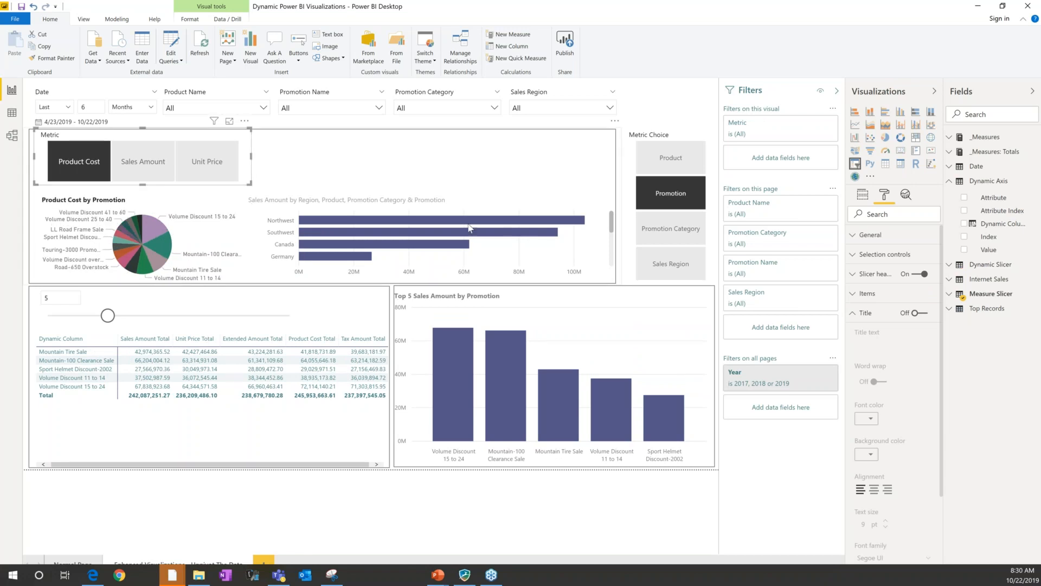
- Base the matrix's title text on the Dynamic Table Title with TopN measure through conditional formatting
click(324, 318)
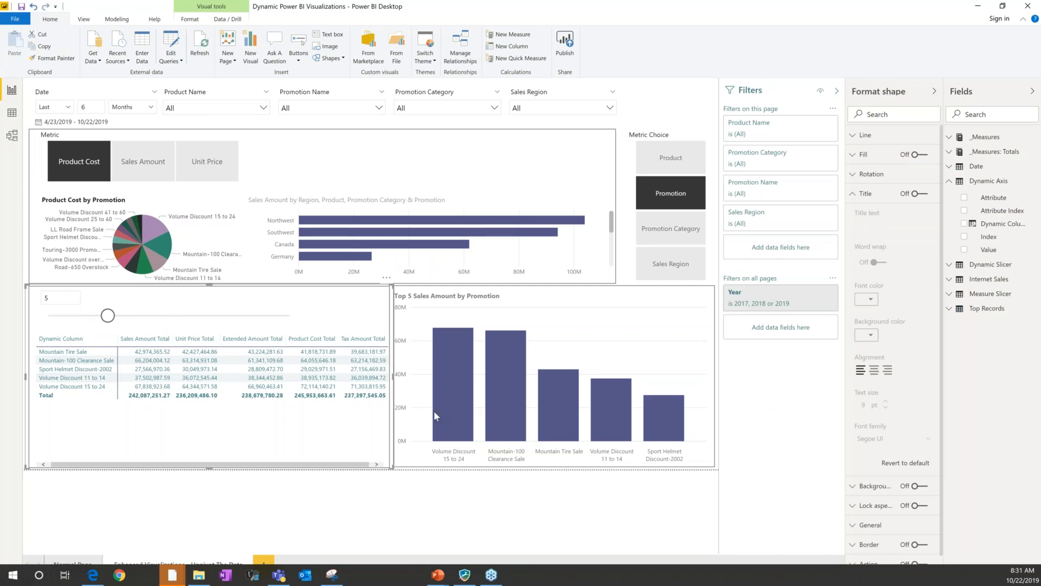
click(331, 480)
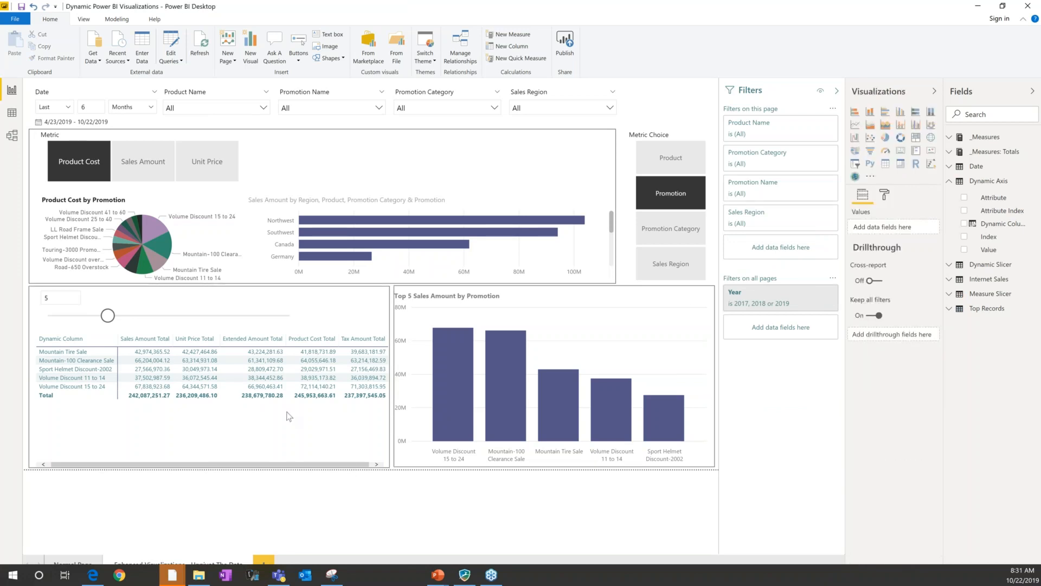
click(290, 416)
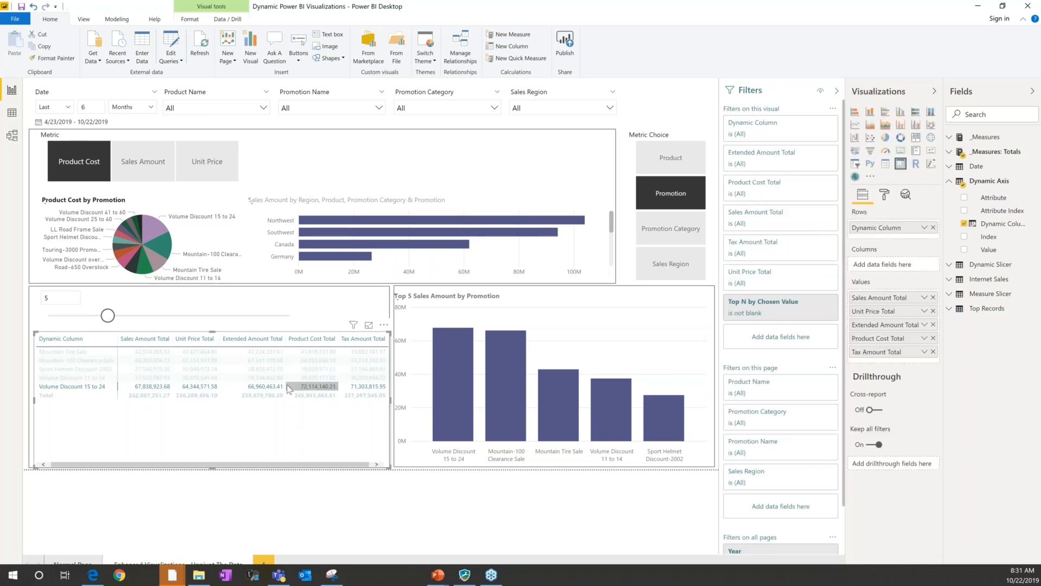
click(888, 195)
click(862, 194)
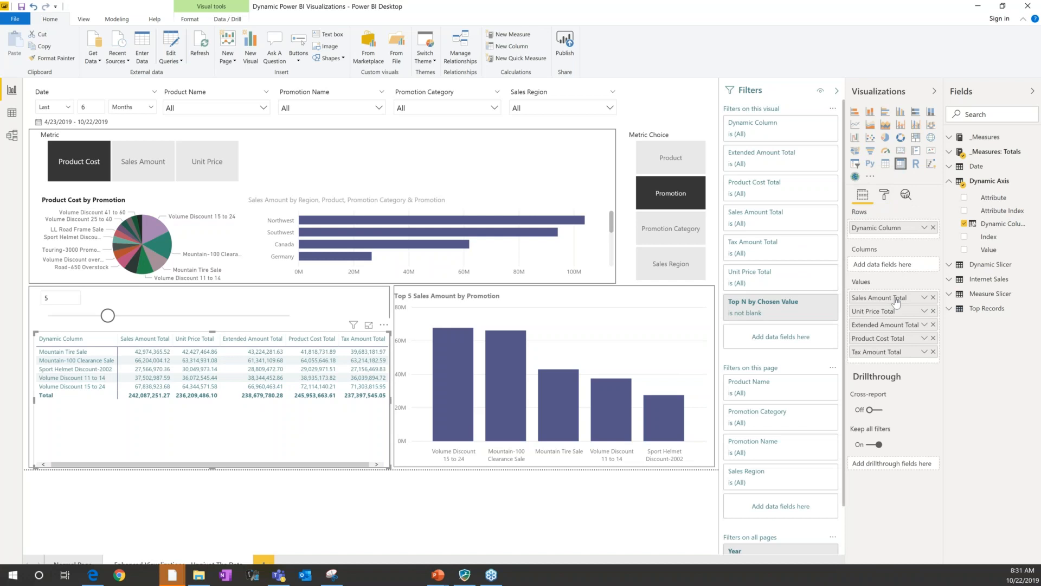
click(886, 200)
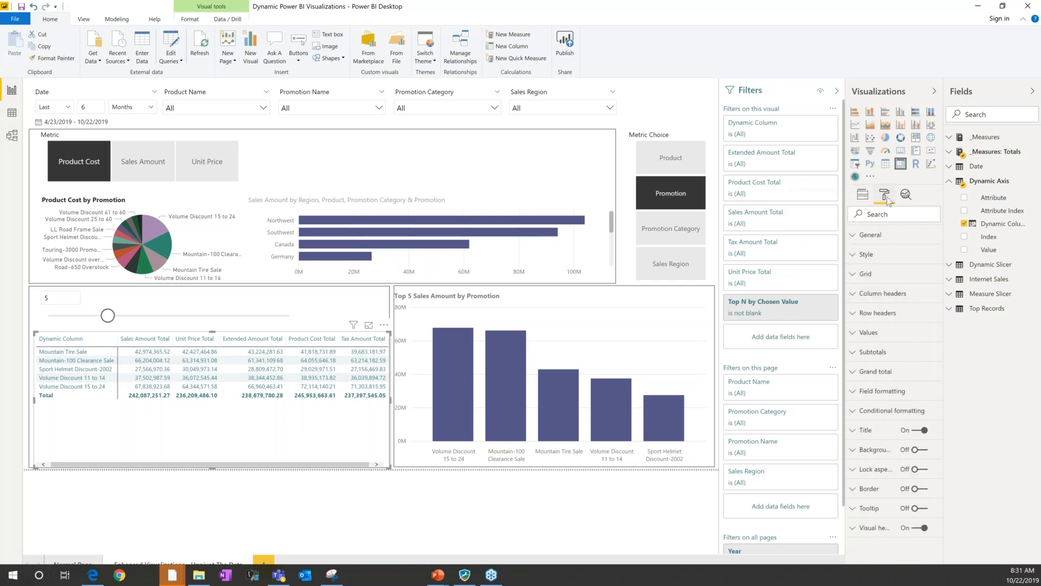
click(854, 432)
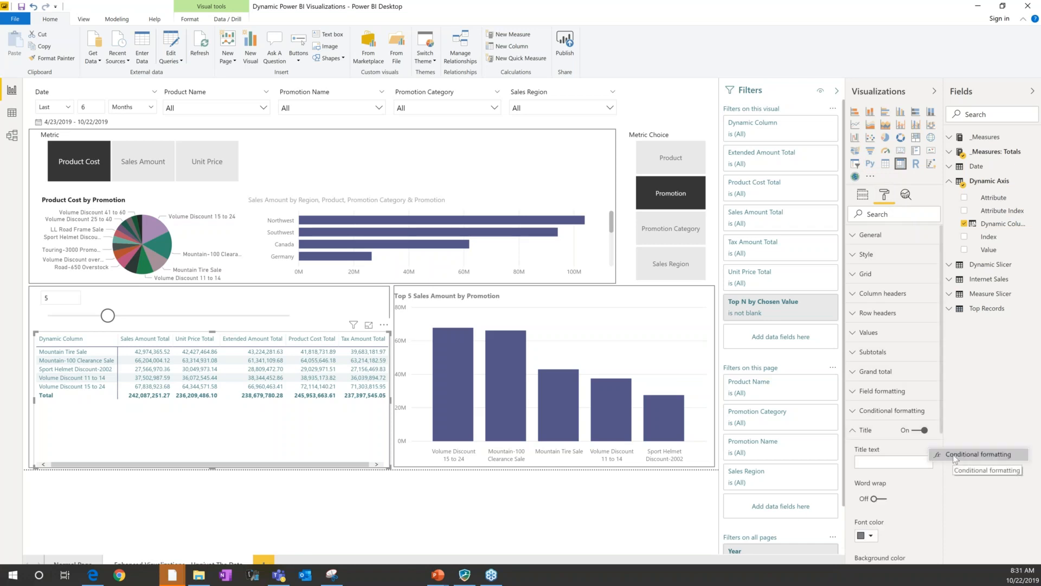
click(956, 458)
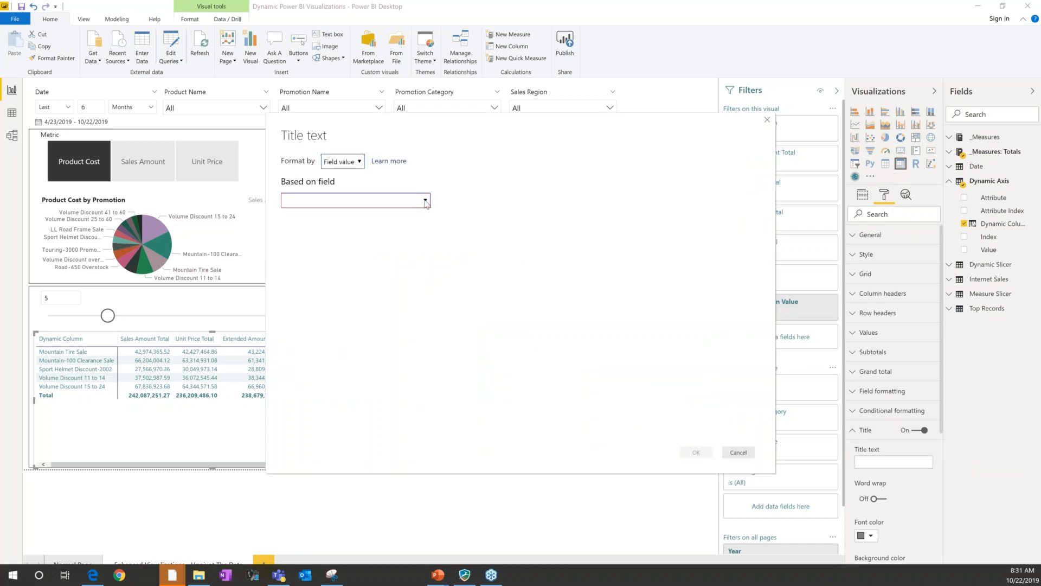
click(426, 202)
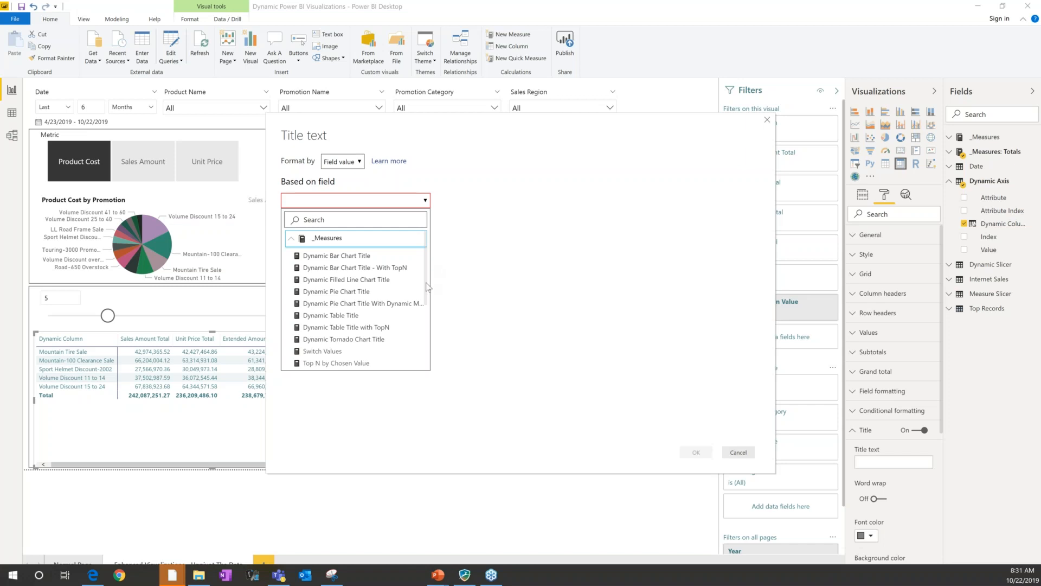
click(390, 330)
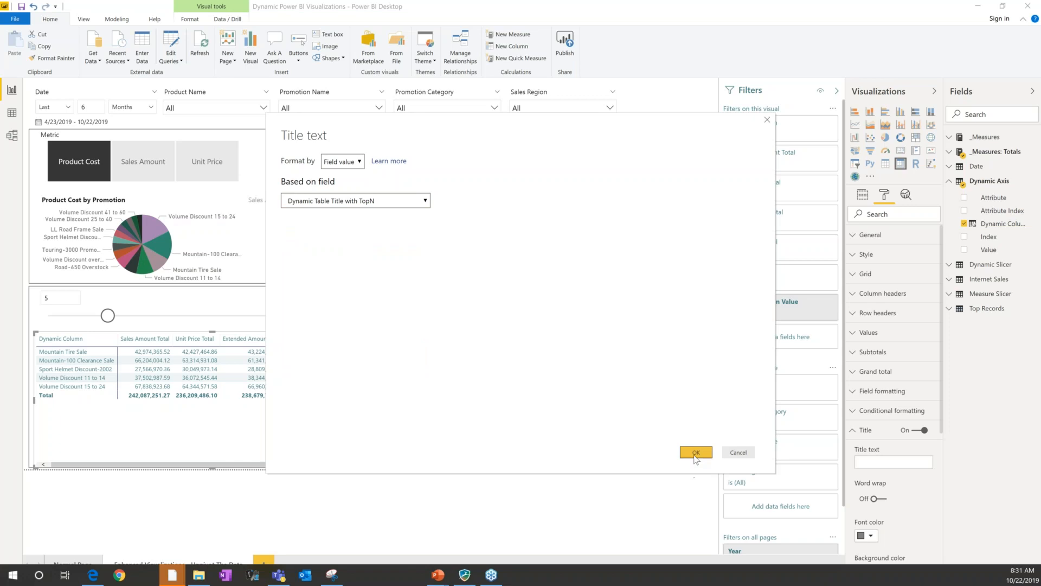
click(696, 454)
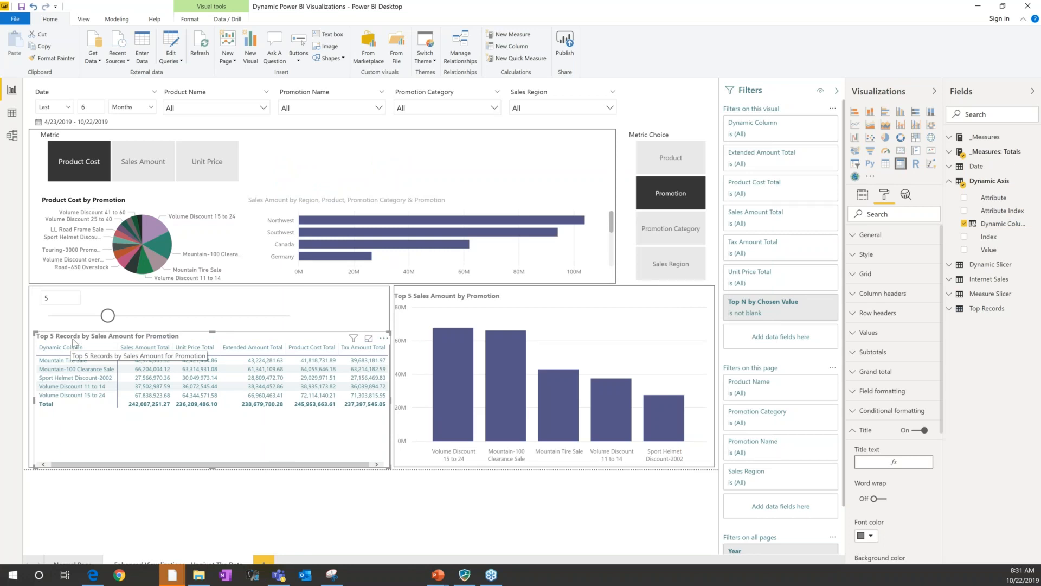
- Try the Top Records slicer at 7 and set it to 2 to test the matrix title
drag(108, 315, 131, 316)
click(47, 298)
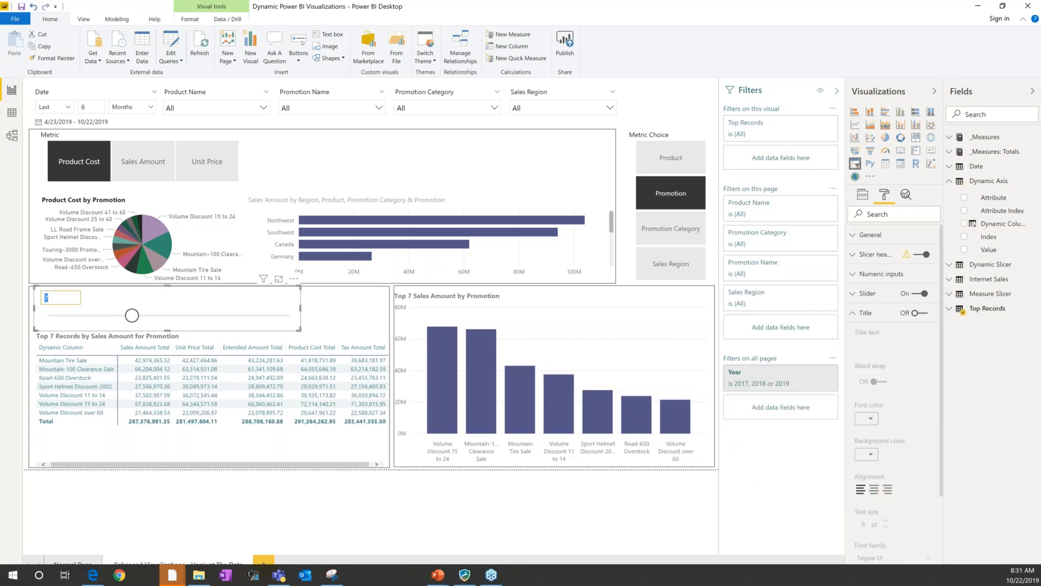
text(2)
key(Return)
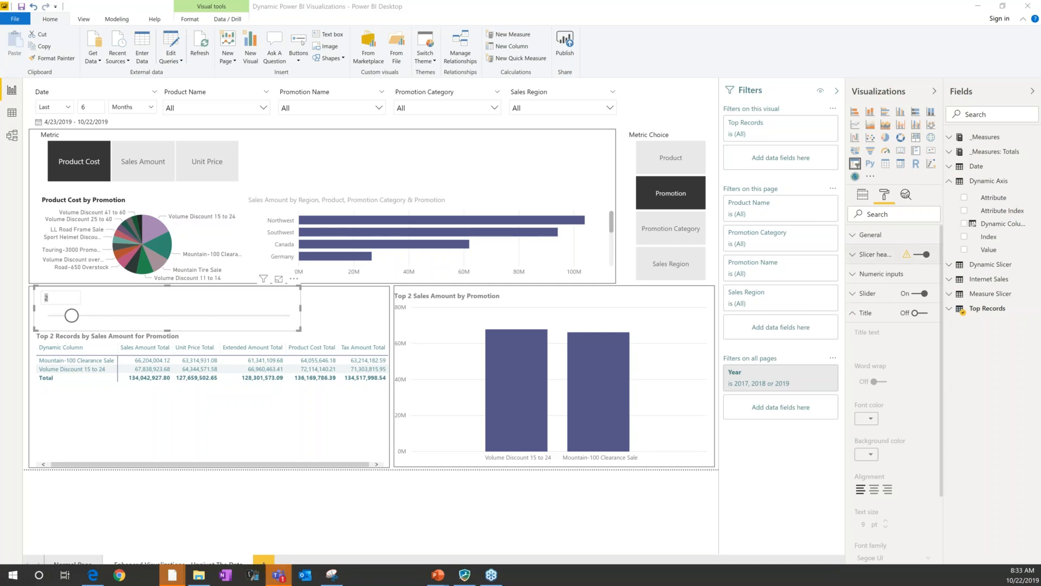
- Minimize the report and advance the slide presentation to its closing Thank you slide
click(976, 9)
key(Right)
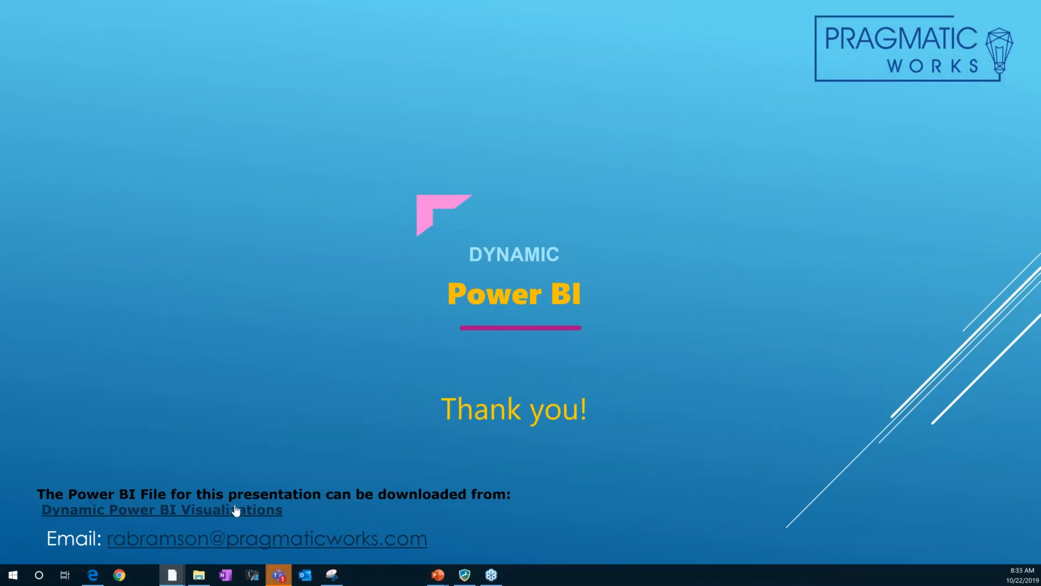
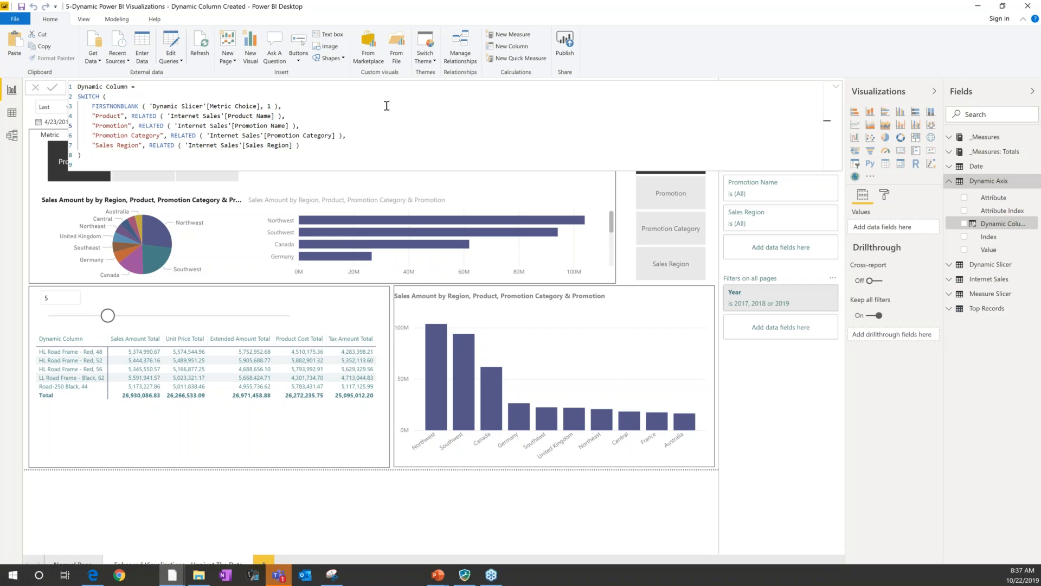
- Examine the DAX of the dynamic title measures for the pie chart, table with TopN and bar chart with TopN
click(836, 87)
click(836, 90)
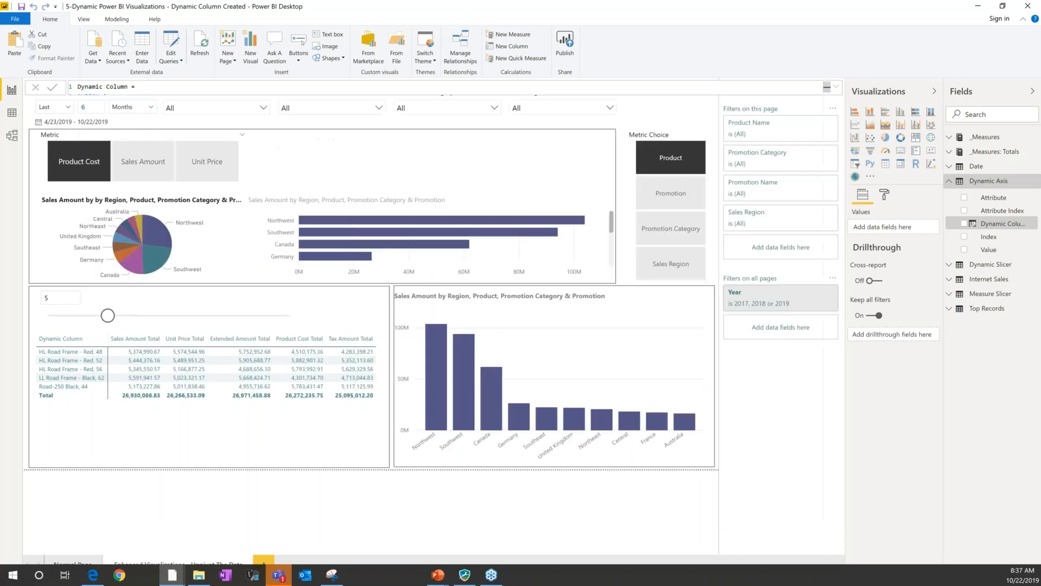
click(950, 139)
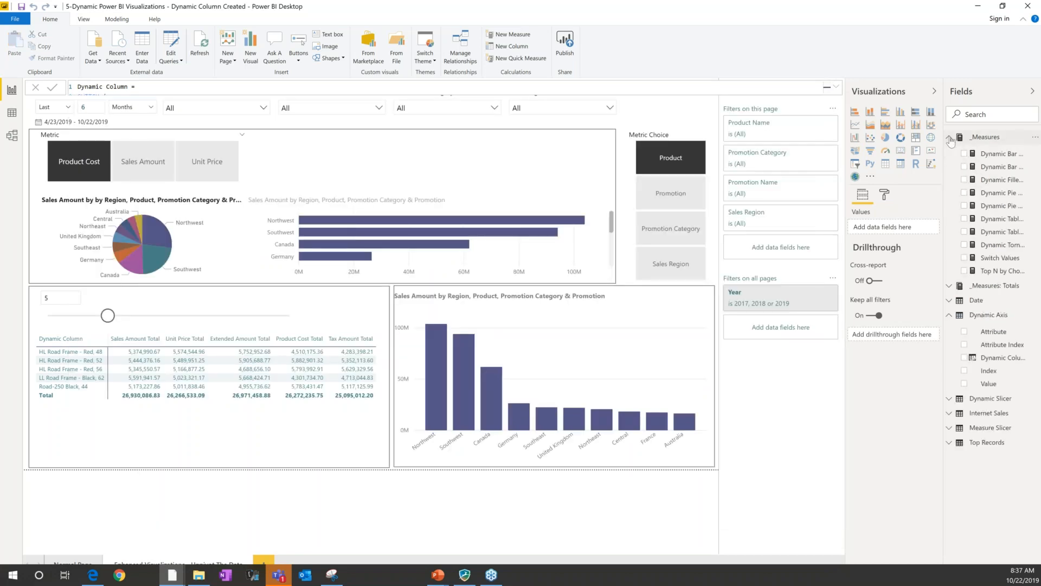
click(1002, 205)
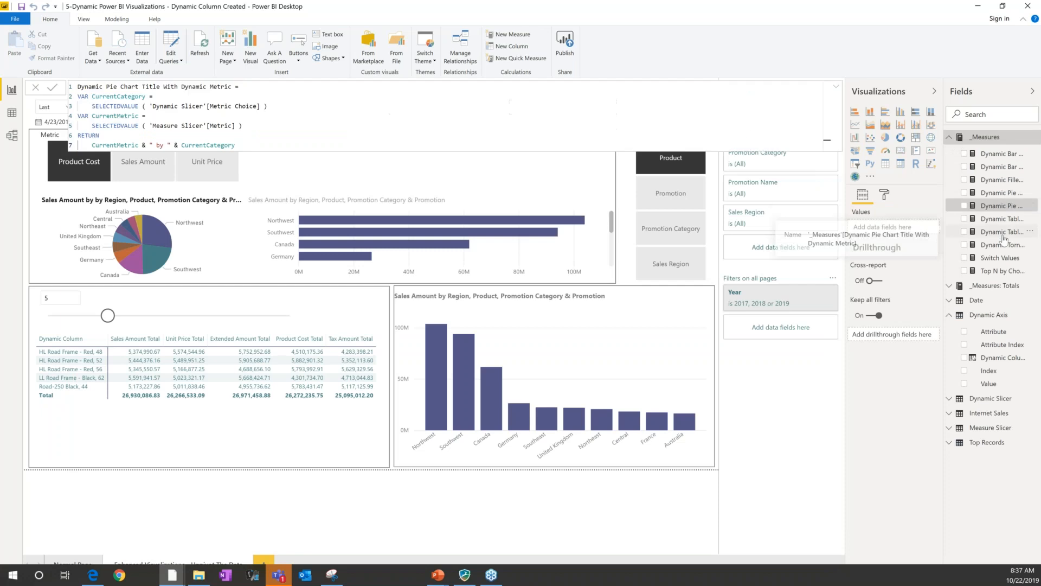
click(1003, 232)
click(1002, 245)
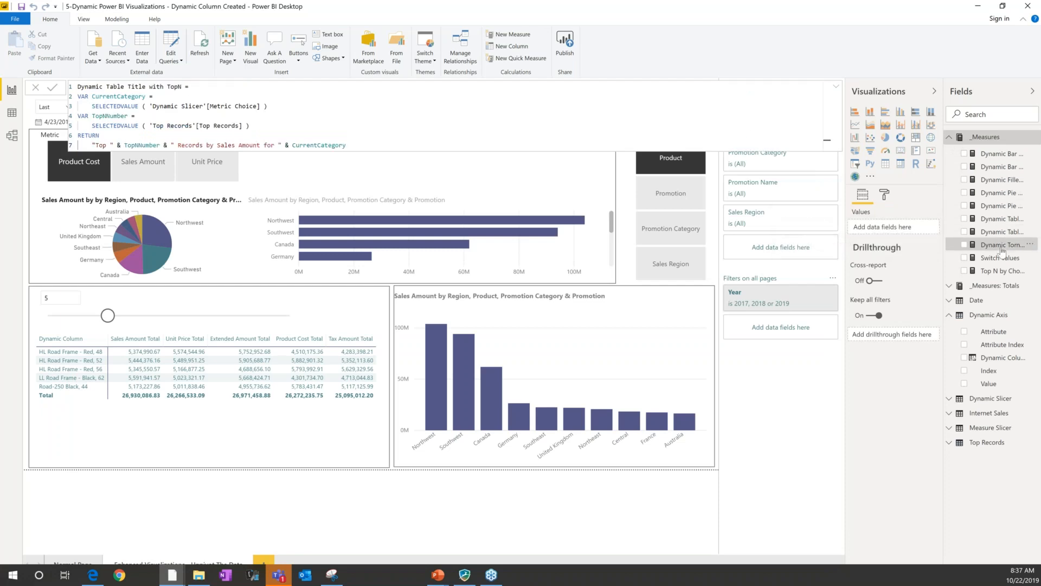
click(988, 197)
click(997, 179)
click(998, 167)
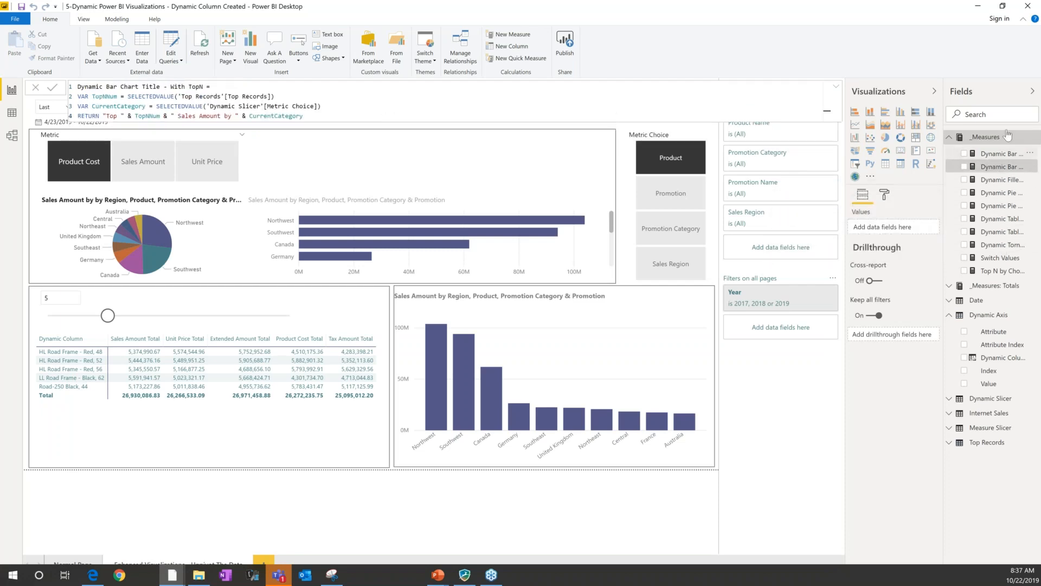
click(949, 138)
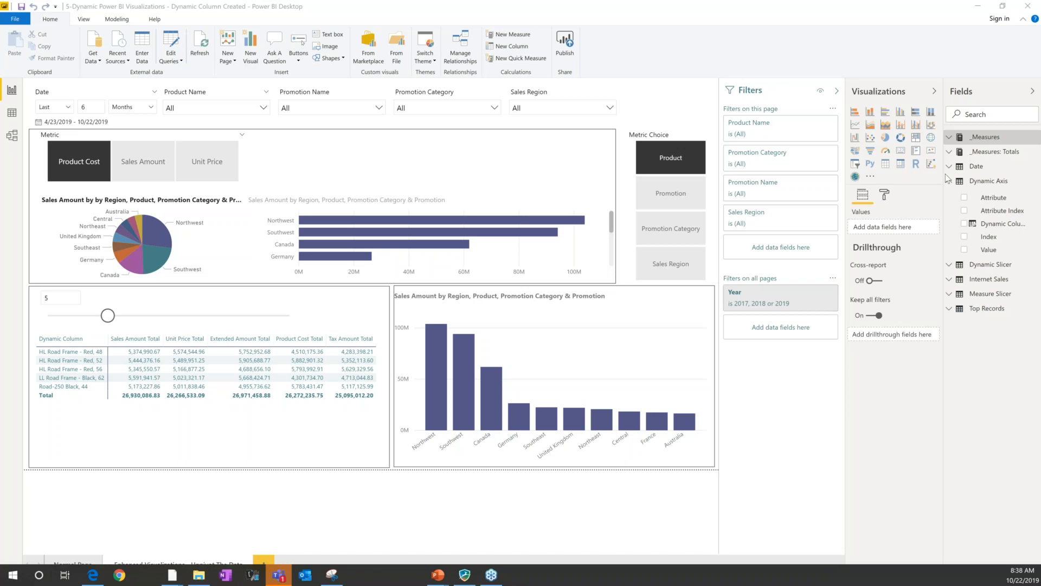
- Examine the TopNum variable and the ISINSCOPE condition in the Top N by Chosen Value measure
click(952, 139)
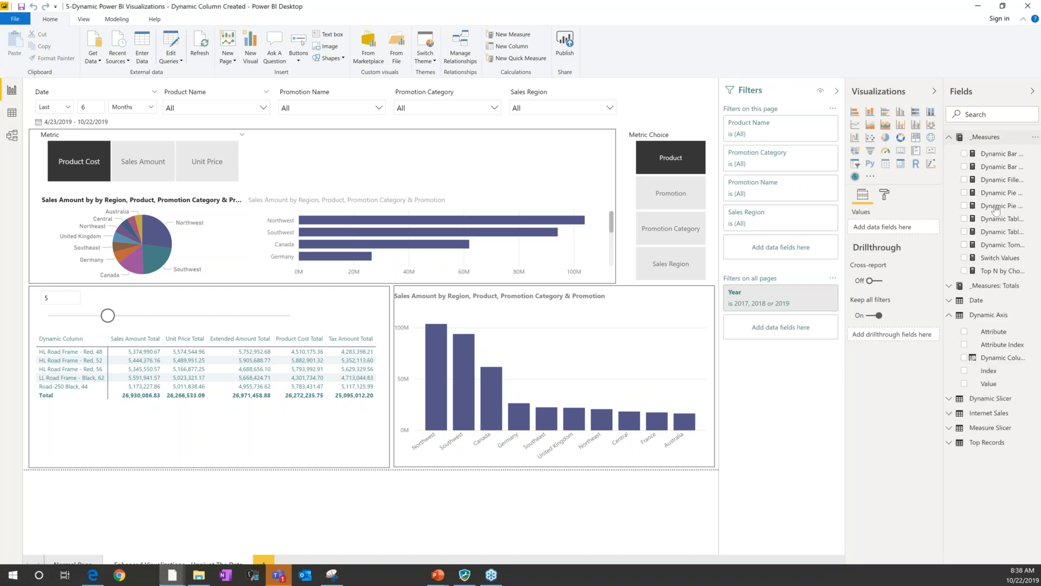
click(1003, 271)
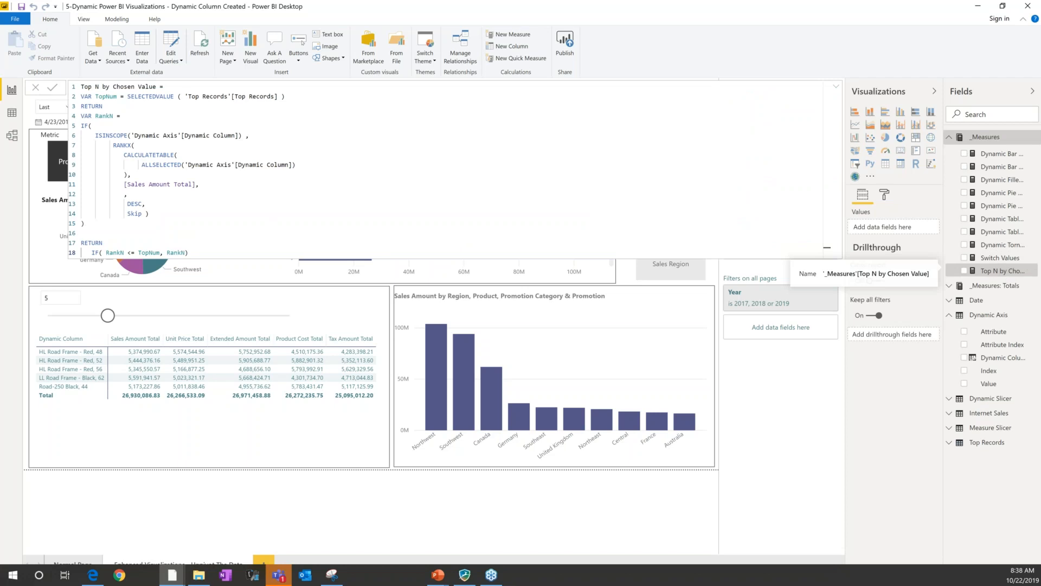
click(447, 164)
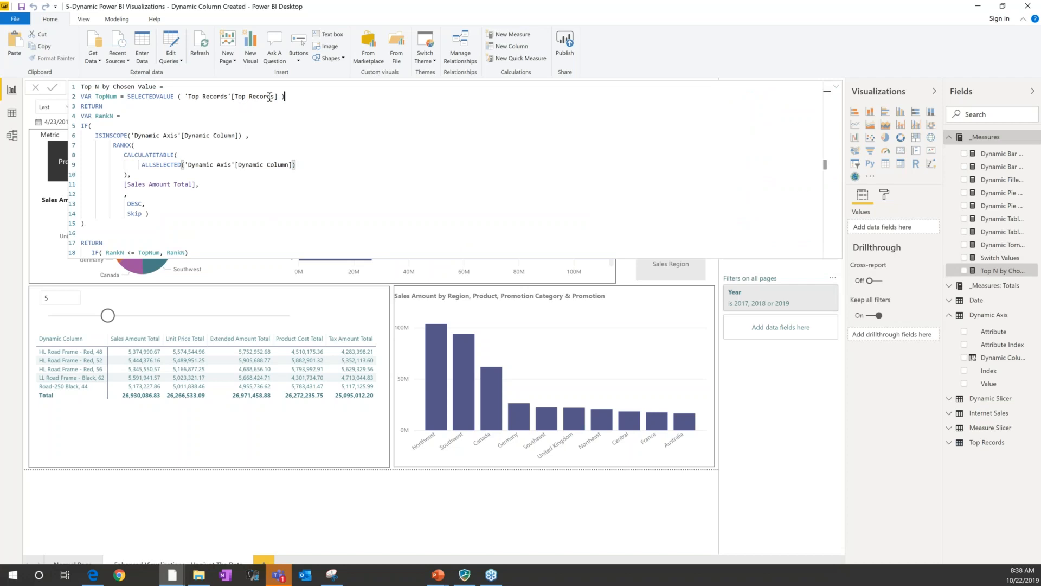
drag(293, 97, 121, 97)
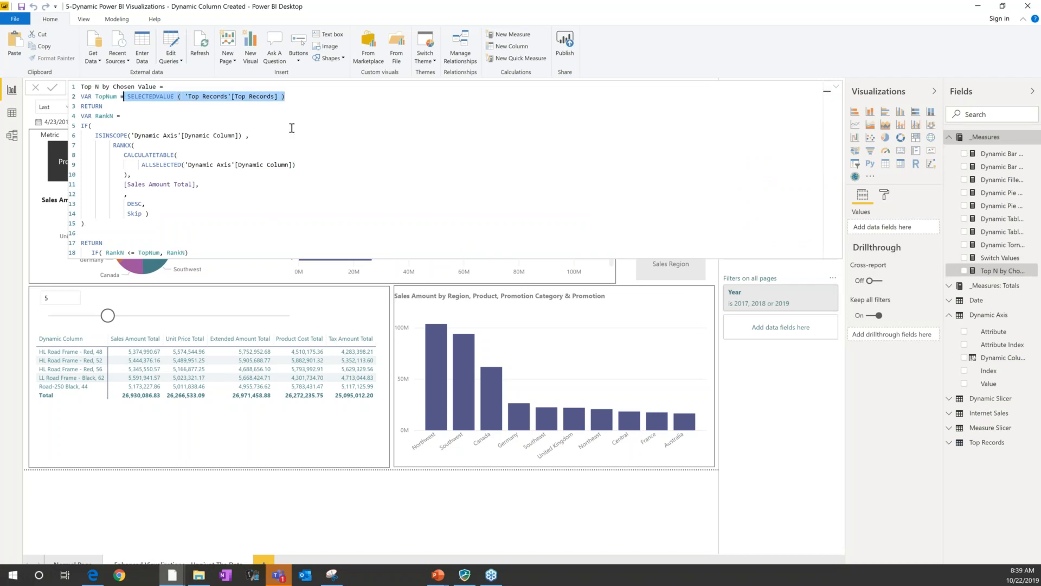
click(178, 135)
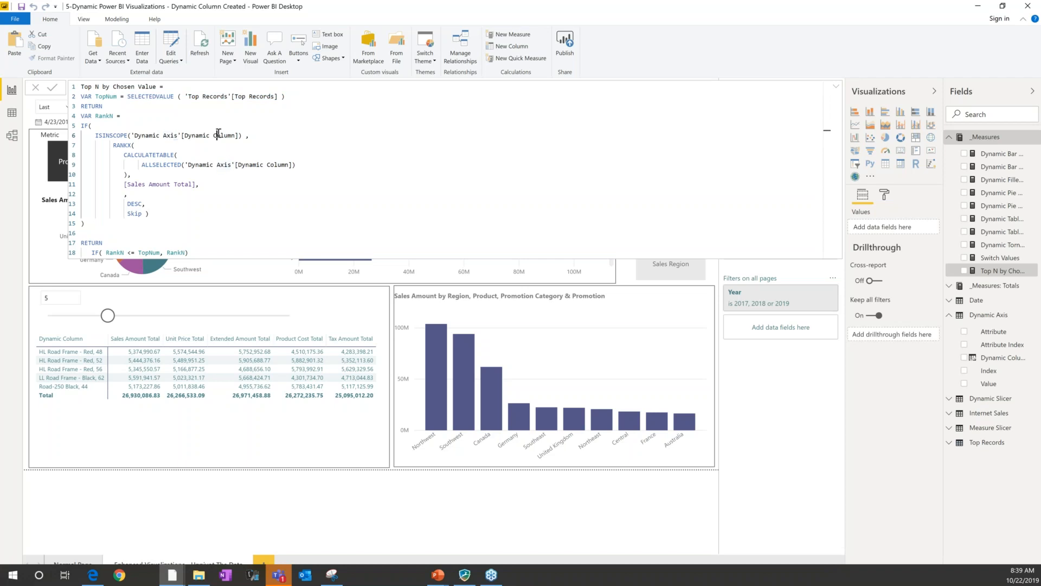
drag(242, 136, 109, 135)
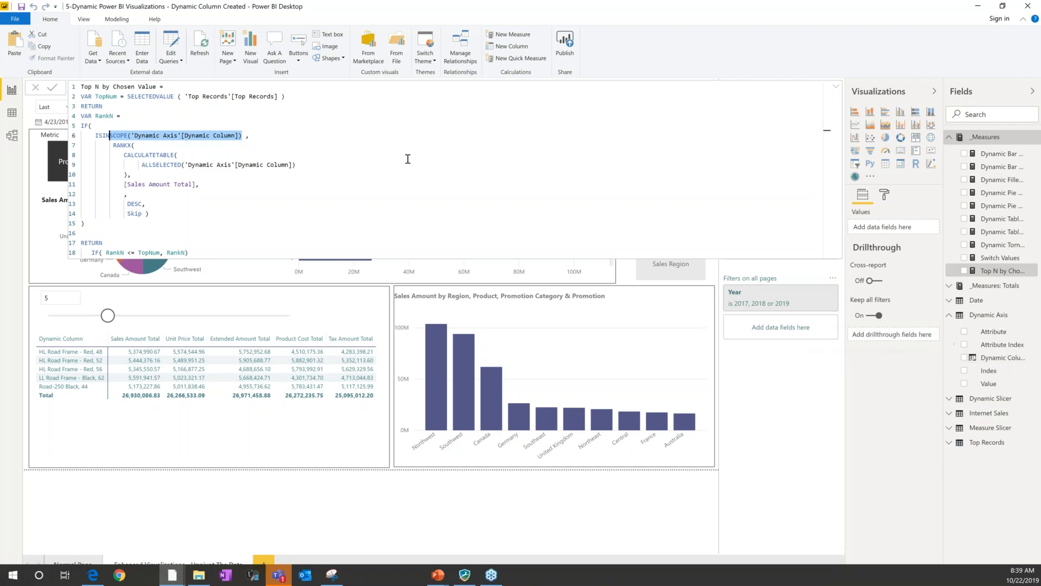
click(351, 171)
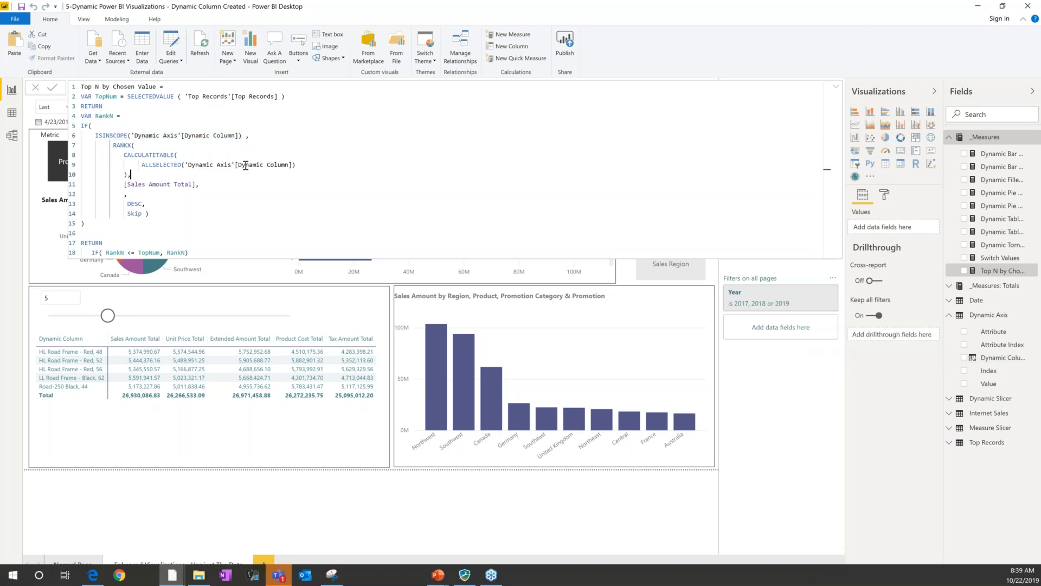
- Examine the Sales Amount Total ranking expression and the final RankN <= TopNum condition, and collapse the measure's formula
drag(200, 185, 90, 185)
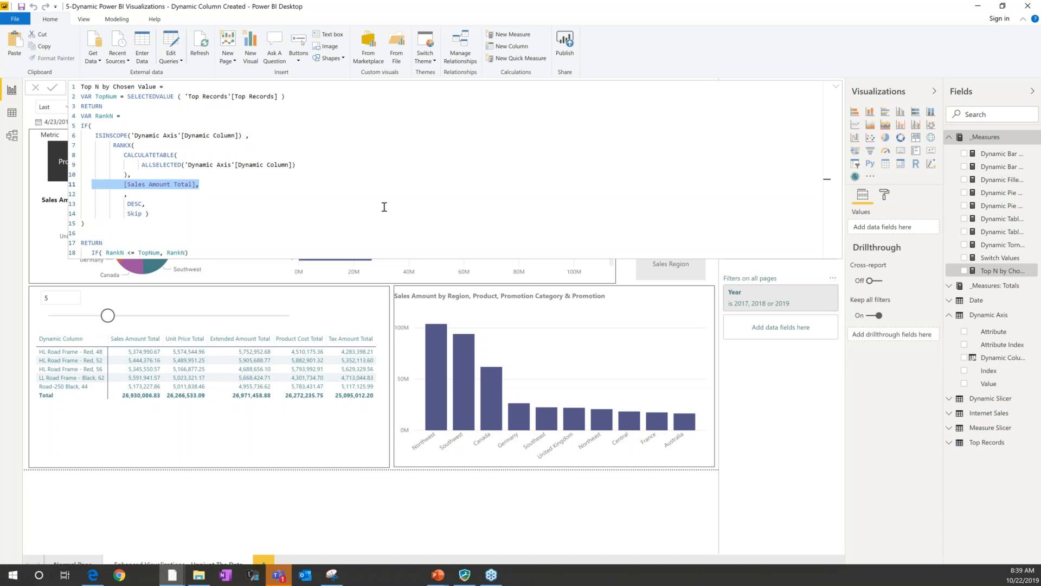
drag(191, 253, 98, 252)
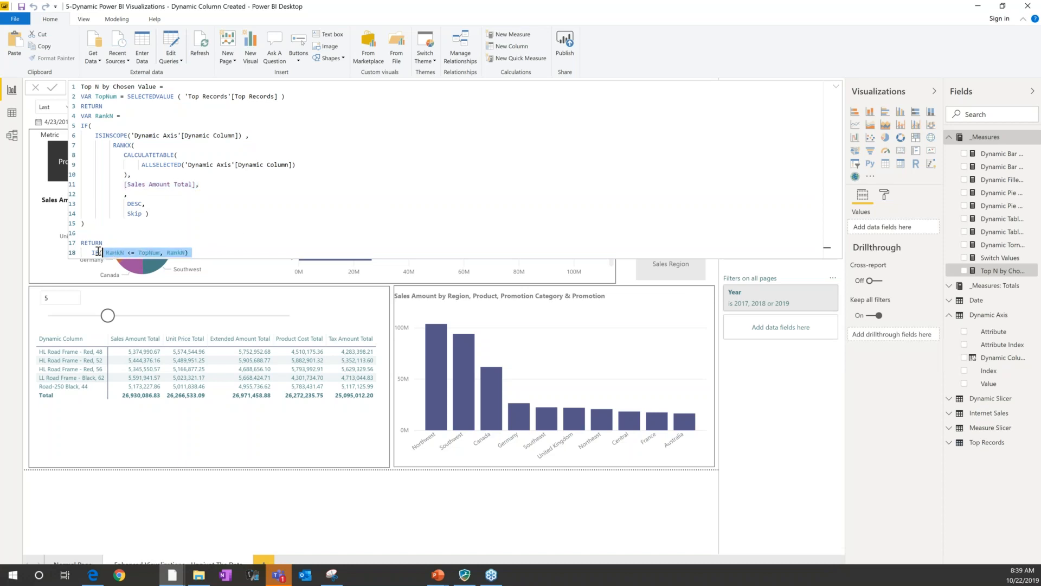
click(105, 117)
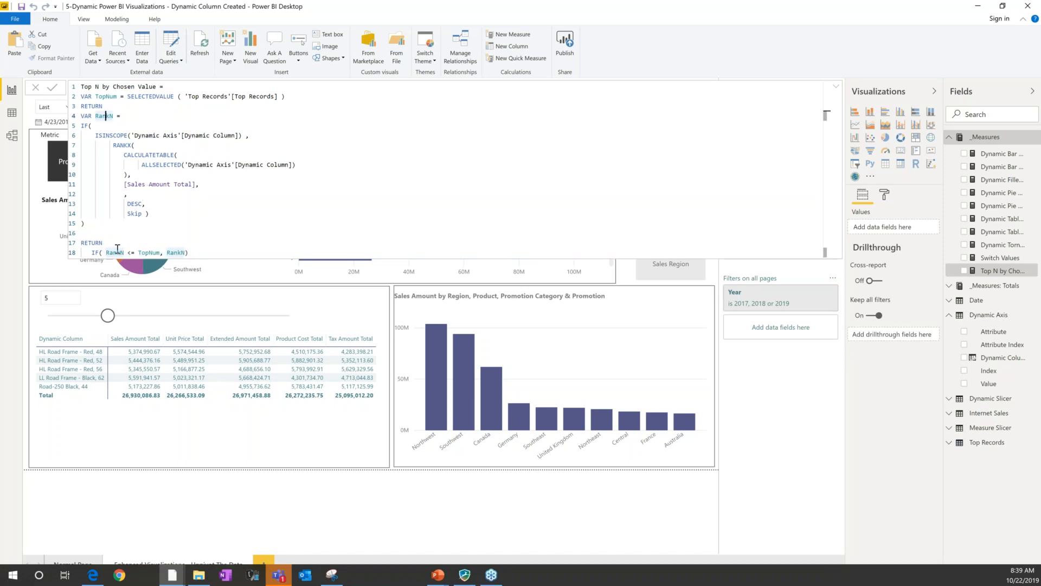
click(156, 252)
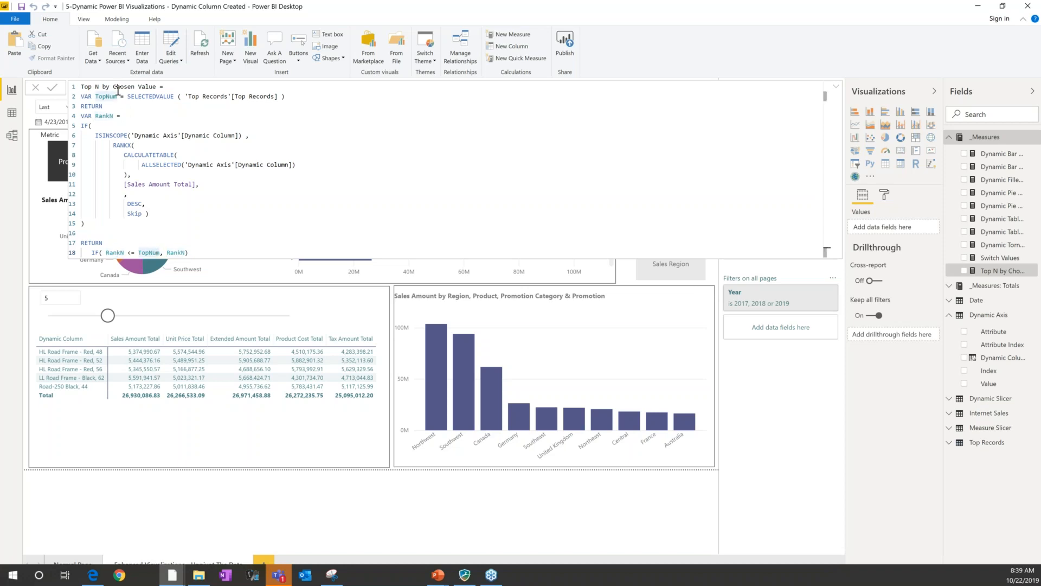
click(177, 253)
click(838, 87)
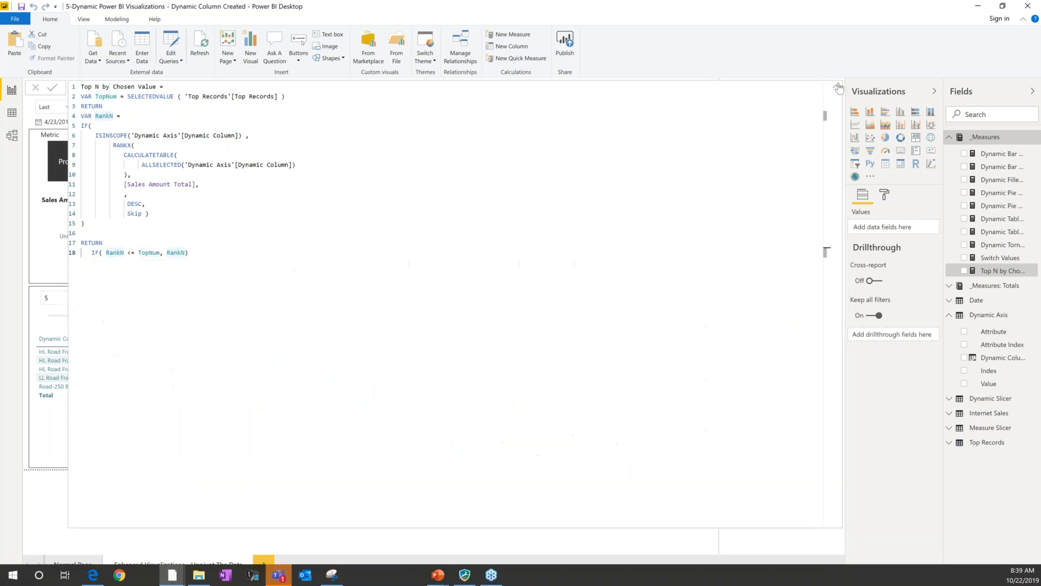
click(838, 87)
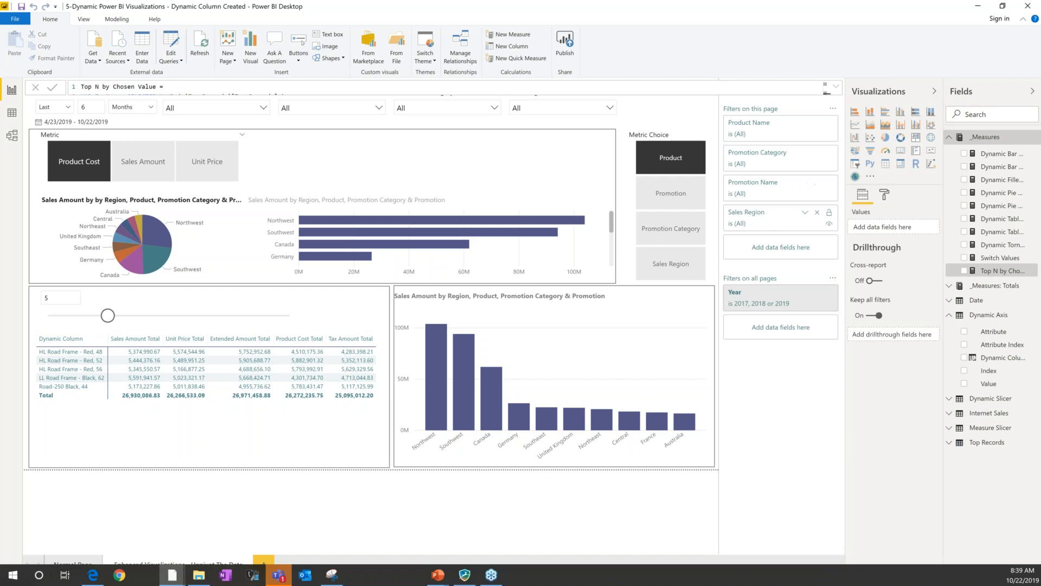
- Inspect the What-if parameter dialog's name, data type and range settings, and close it without creating a parameter
click(313, 401)
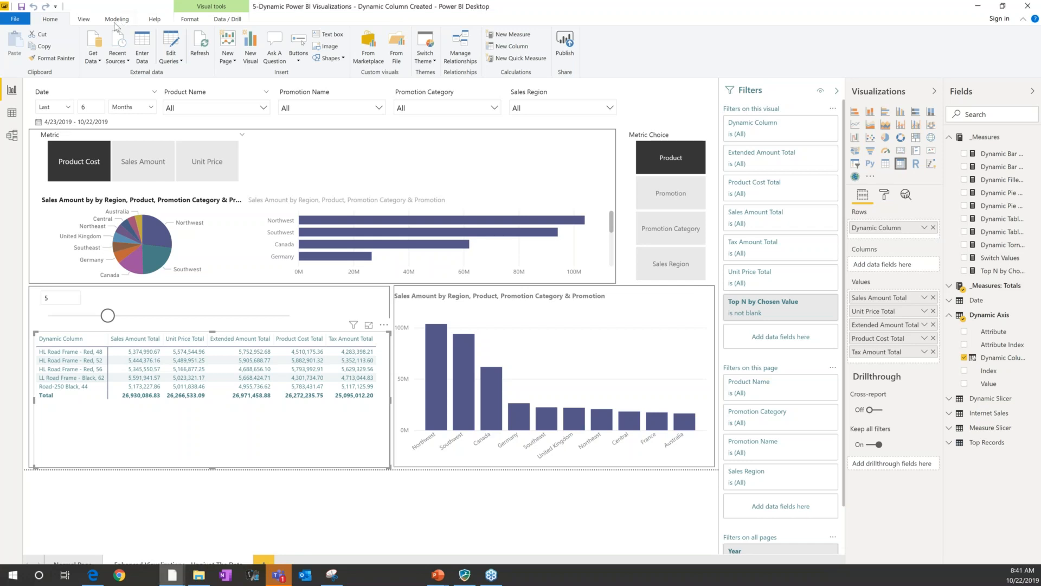
click(115, 19)
click(133, 51)
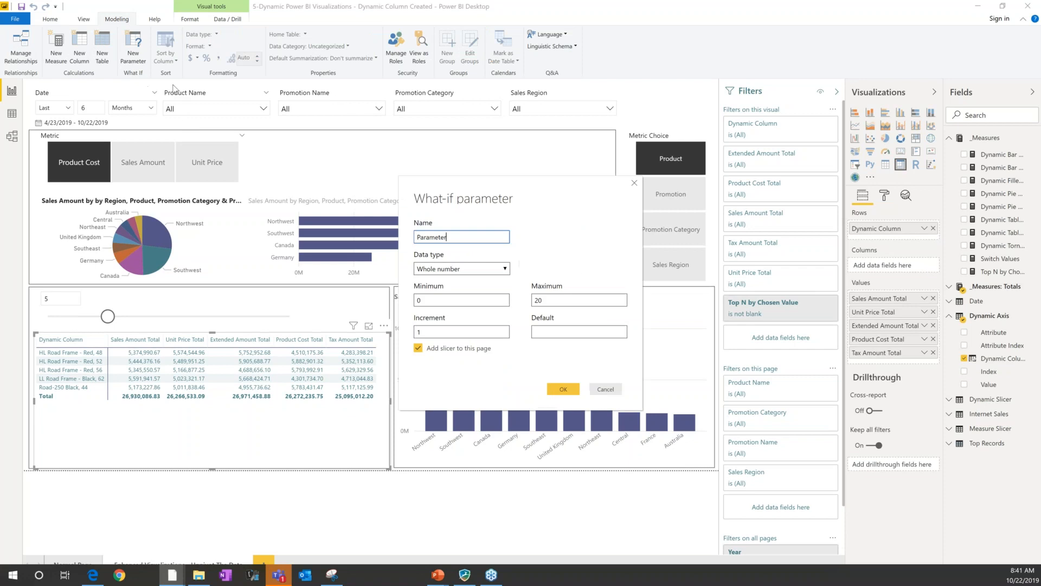
click(507, 271)
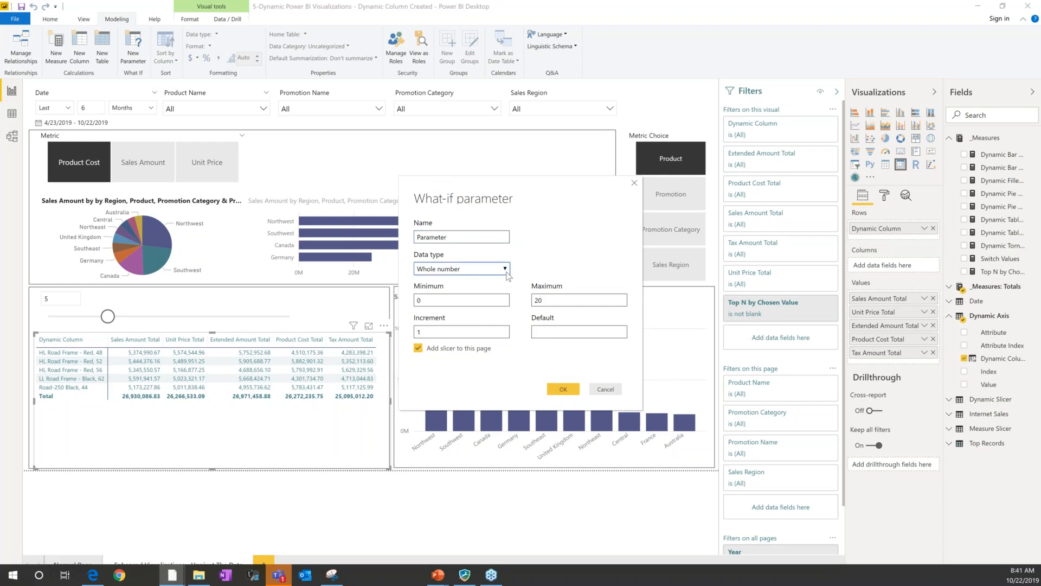
click(525, 268)
click(636, 185)
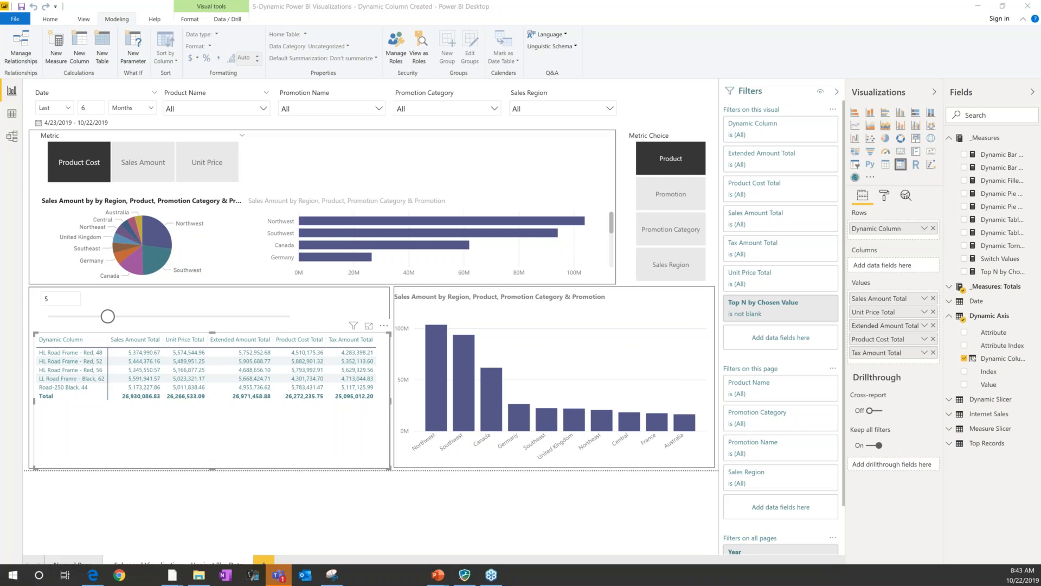
- Review the current file's Report settings in Options, including visual options, data export and filtering experience
click(12, 21)
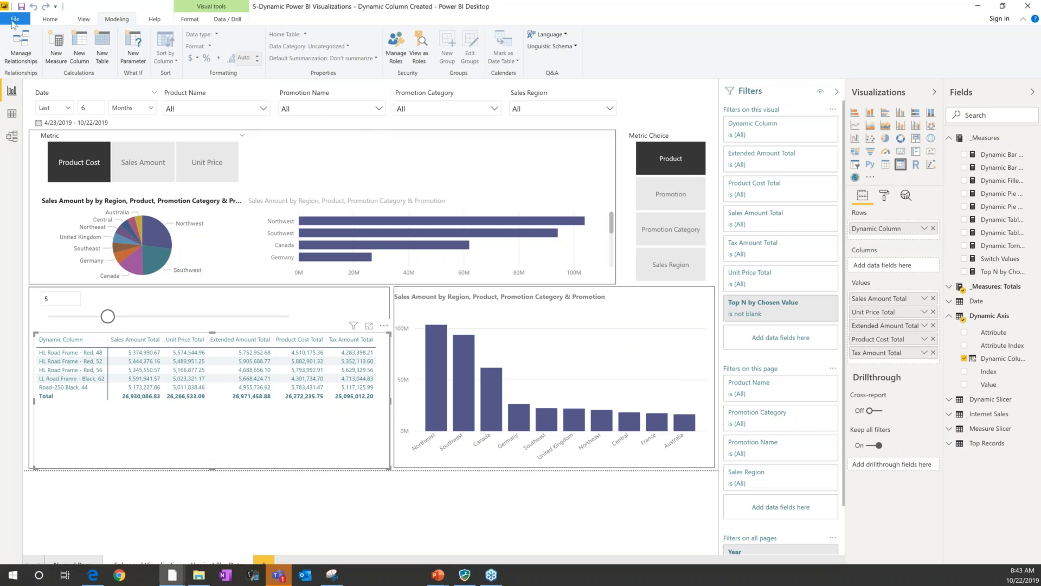
mouse_move(63, 254)
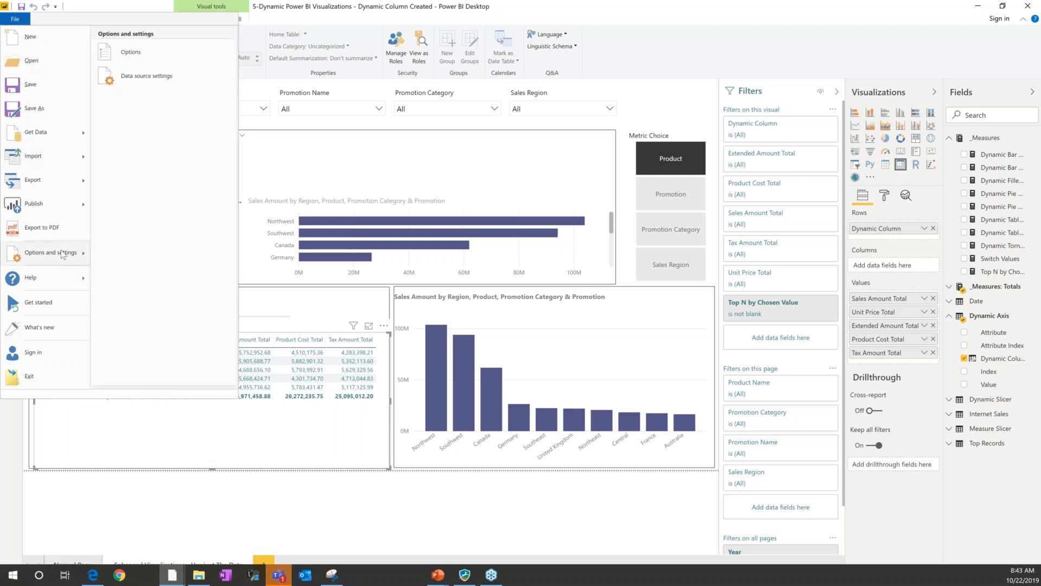
click(144, 53)
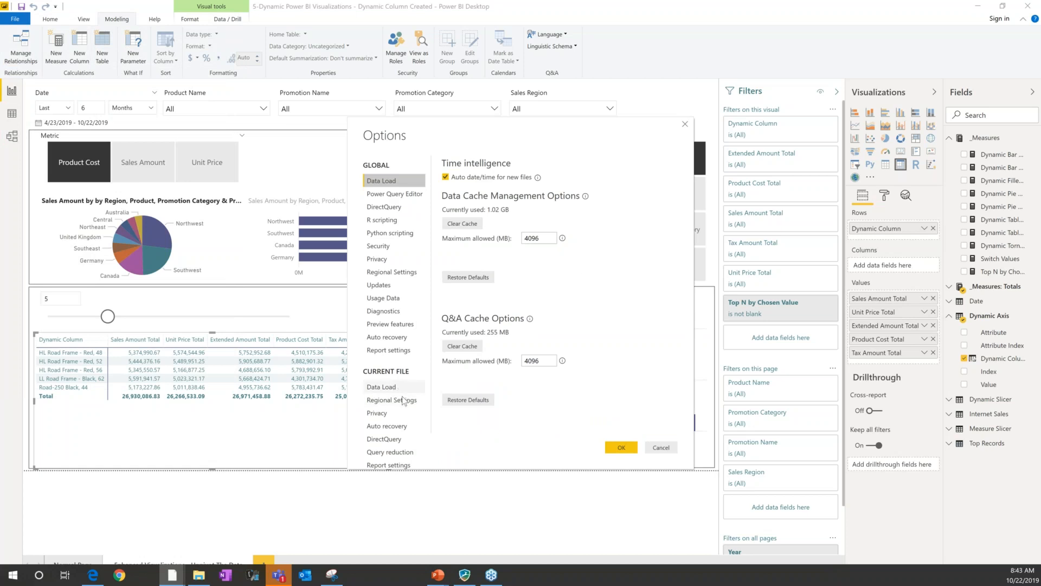
click(390, 465)
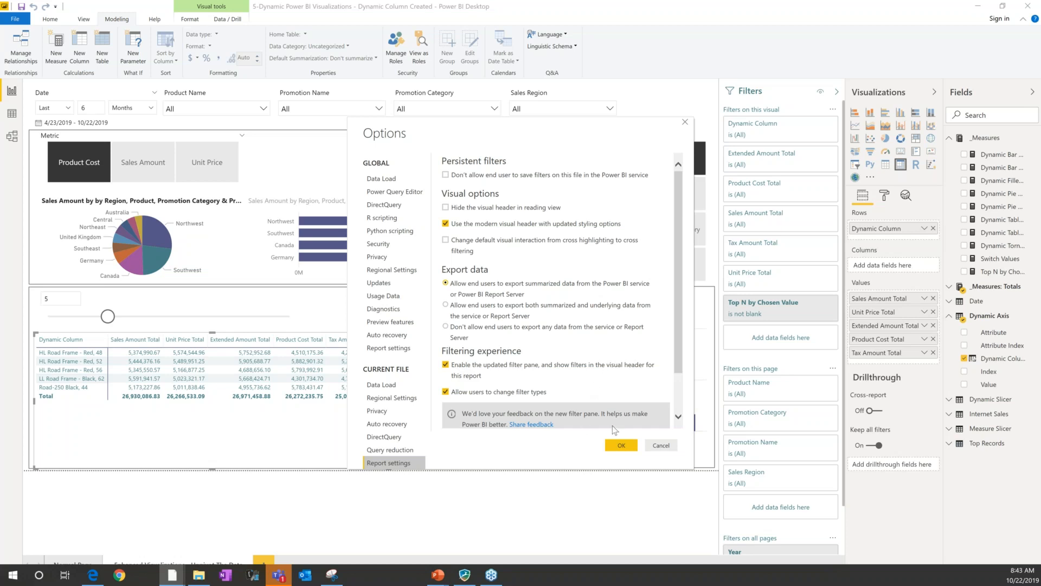
click(620, 446)
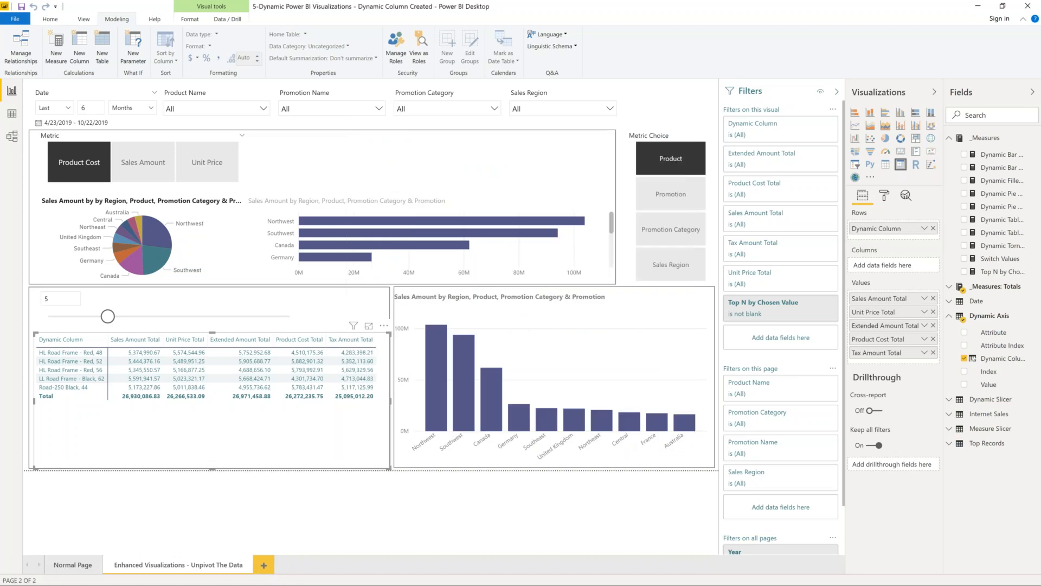
key(alt+Tab)
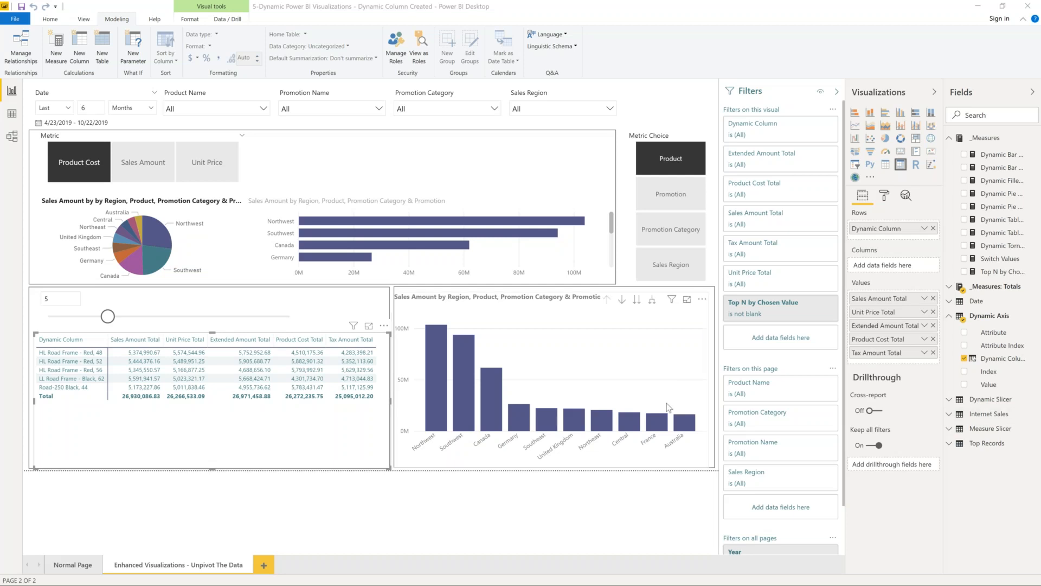
- Examine how the Dynamic Bar Chart Title - With TopN measure takes its TopNNum and CurrentCategory values with SELECTEDVALUE
click(1003, 173)
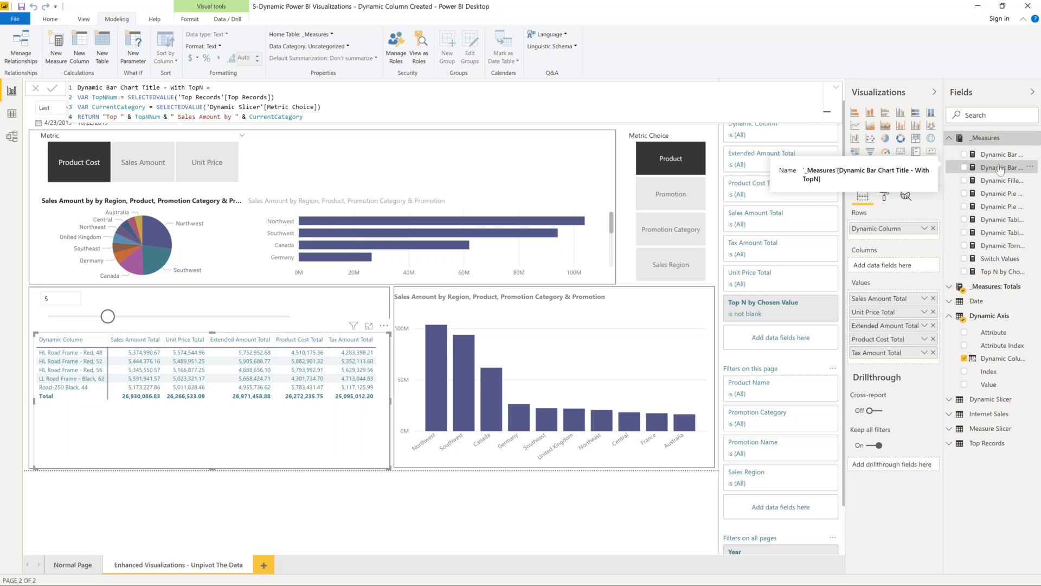
drag(82, 98, 286, 99)
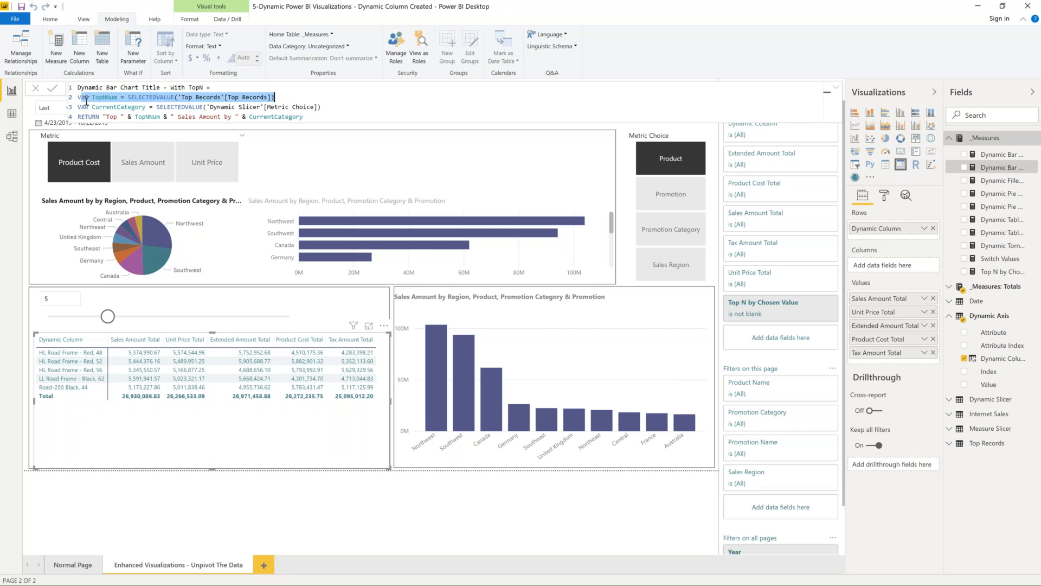
click(102, 100)
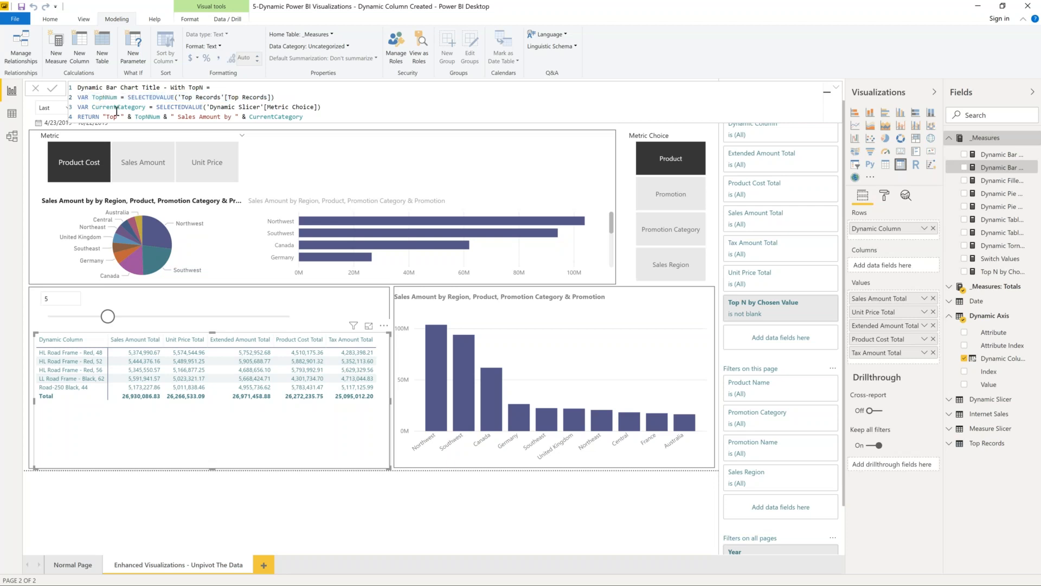
click(52, 295)
click(135, 108)
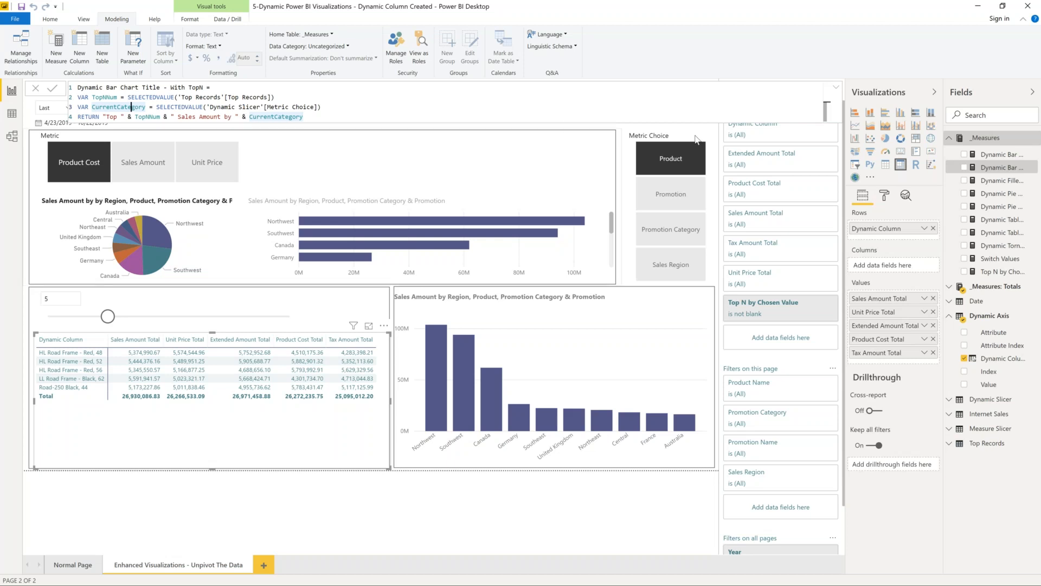
click(195, 107)
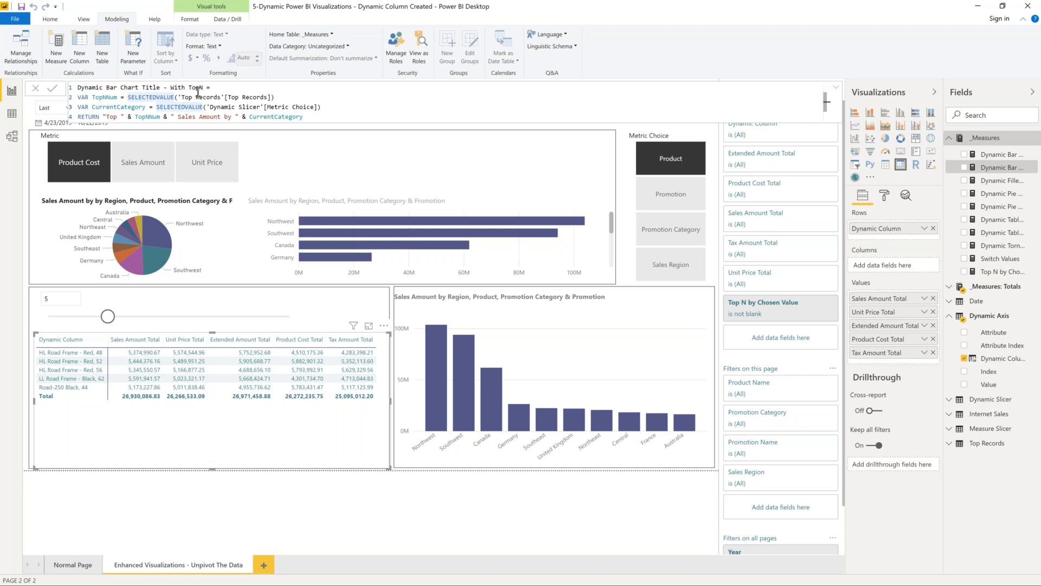
- Check the Single select setting in the Metric Choice slicer's selection controls
click(884, 198)
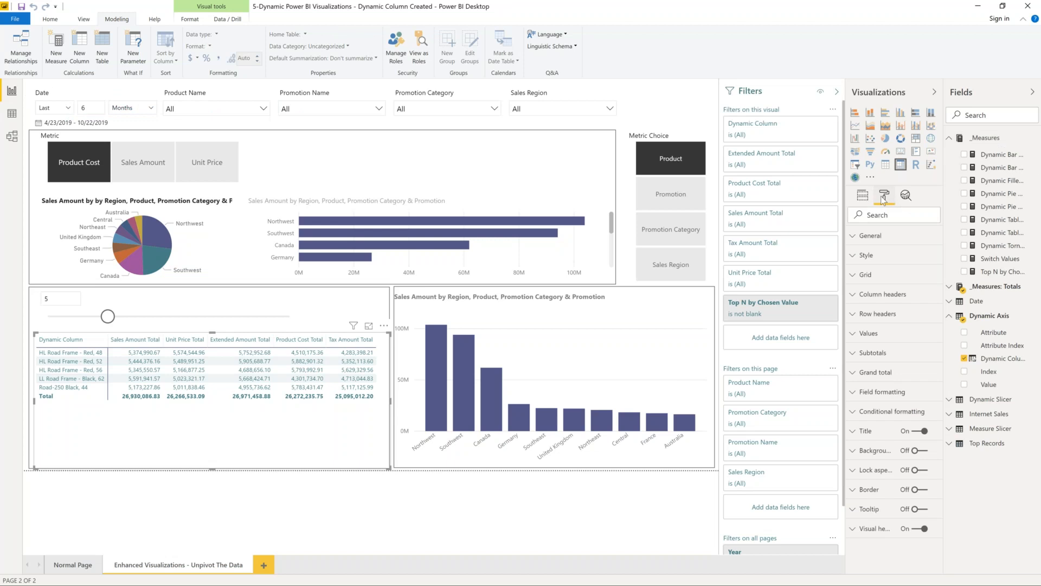
click(711, 185)
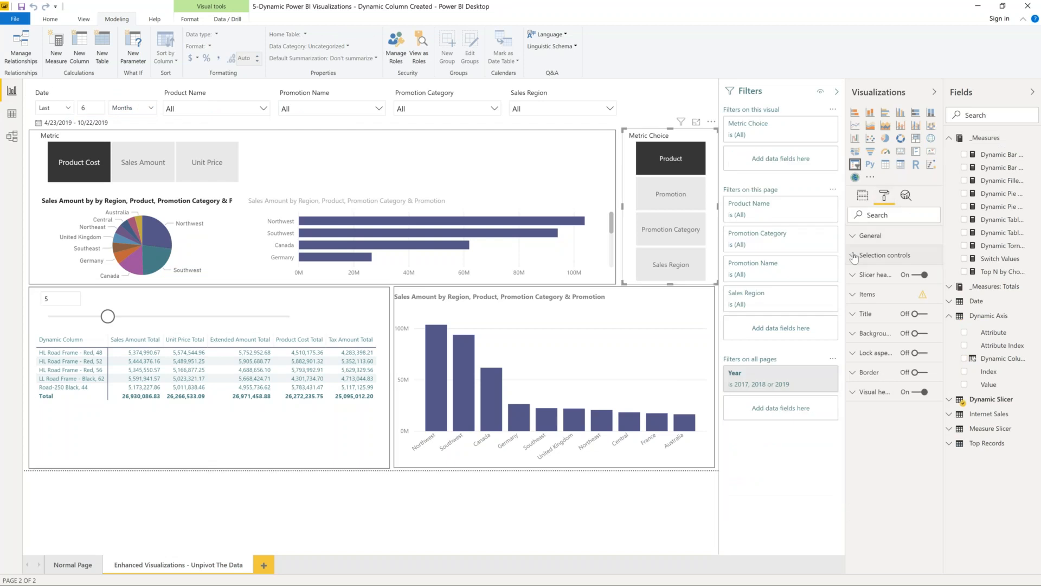
click(887, 256)
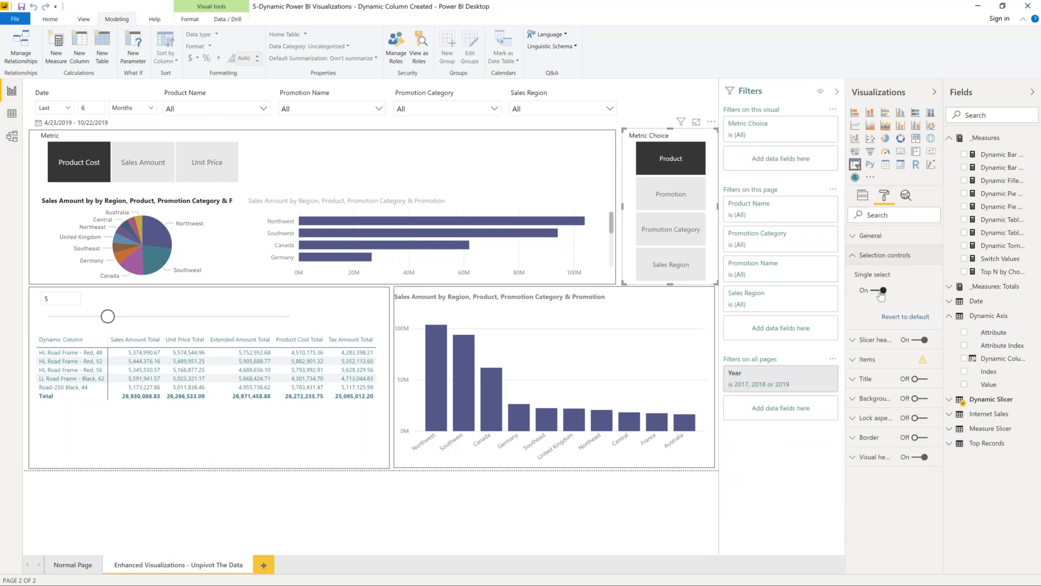
- Examine the Dynamic Bar Chart Title measure's CurrentCategory variable and the RETURN expression that joins it to the title text
click(999, 155)
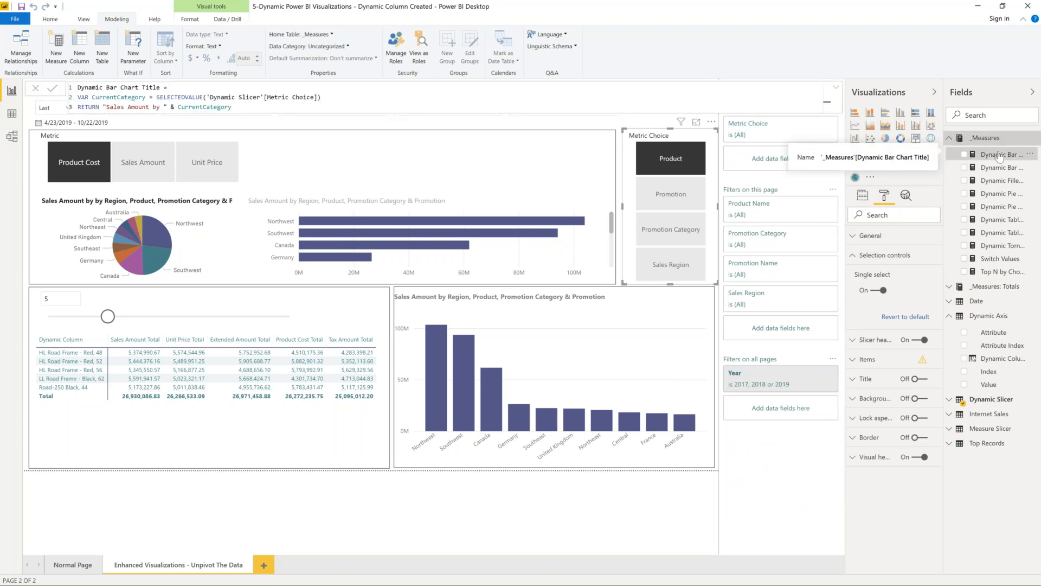
double_click(163, 98)
click(294, 108)
click(338, 97)
key(shift+Home)
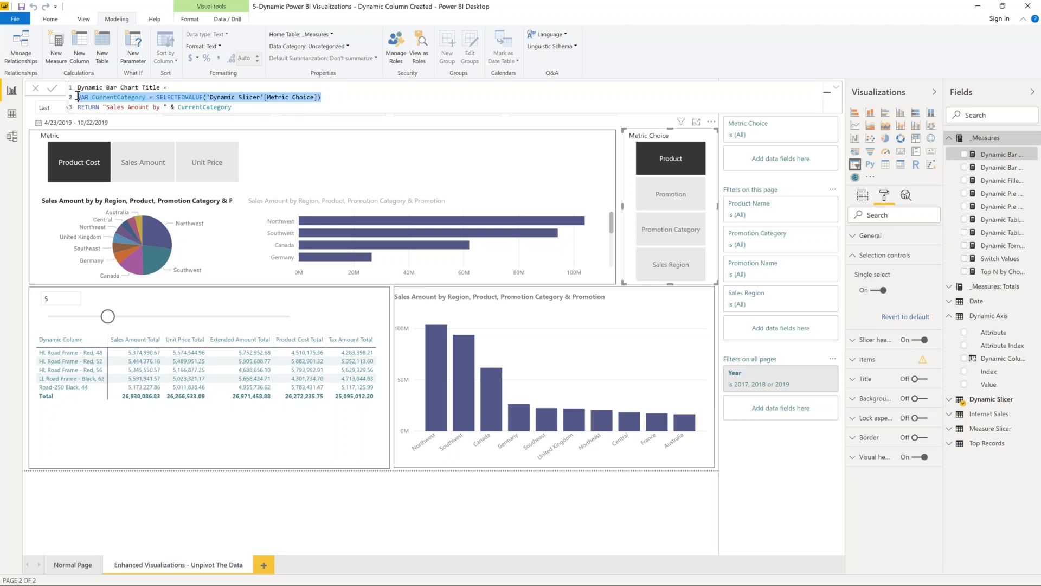
click(234, 97)
drag(107, 107, 251, 107)
click(170, 107)
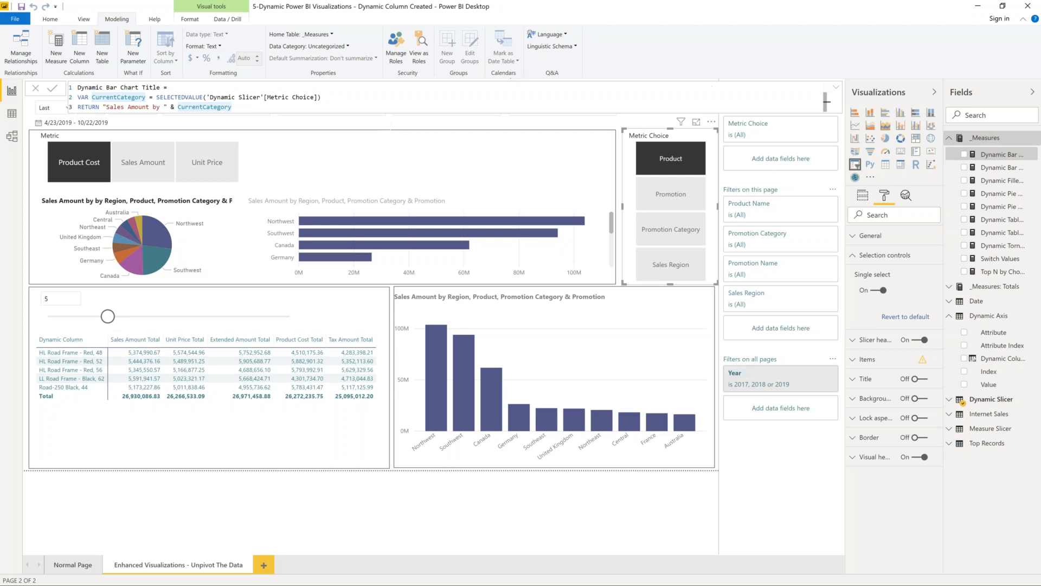
- Review the formulas of the TopN bar chart, filled line chart and dynamic-metric pie chart title measures
click(994, 168)
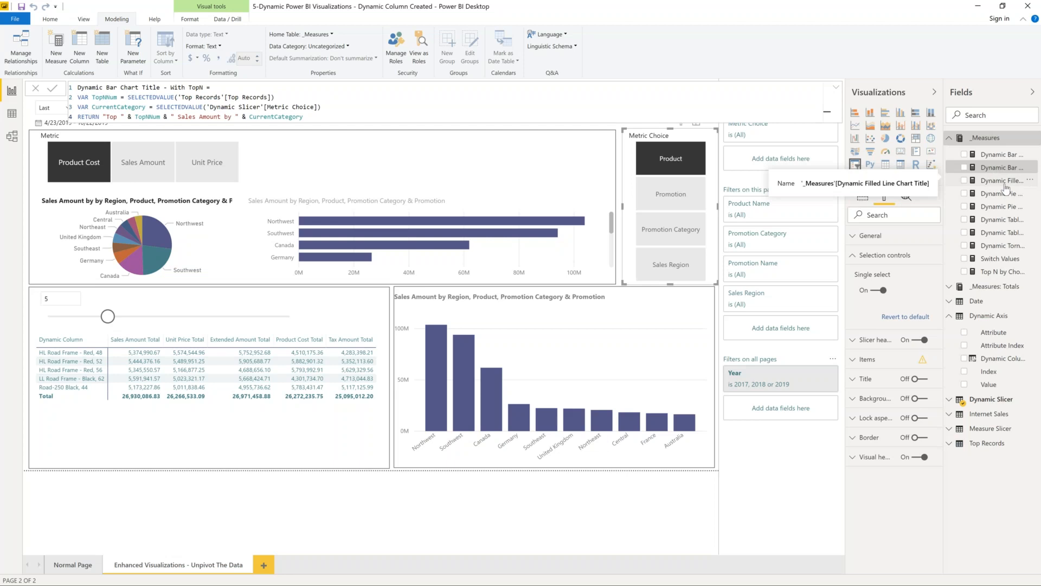
click(1005, 184)
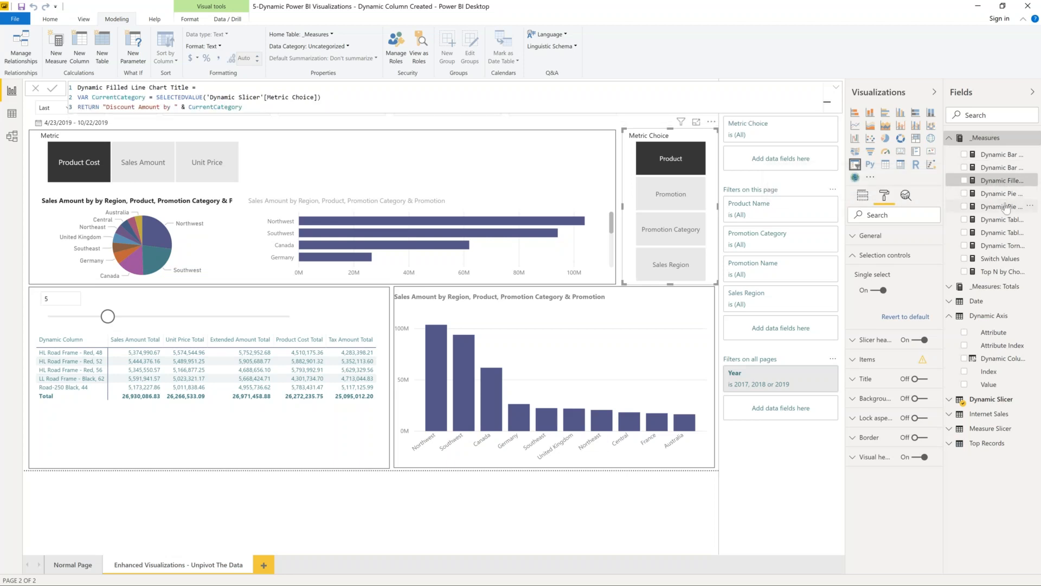
click(1006, 207)
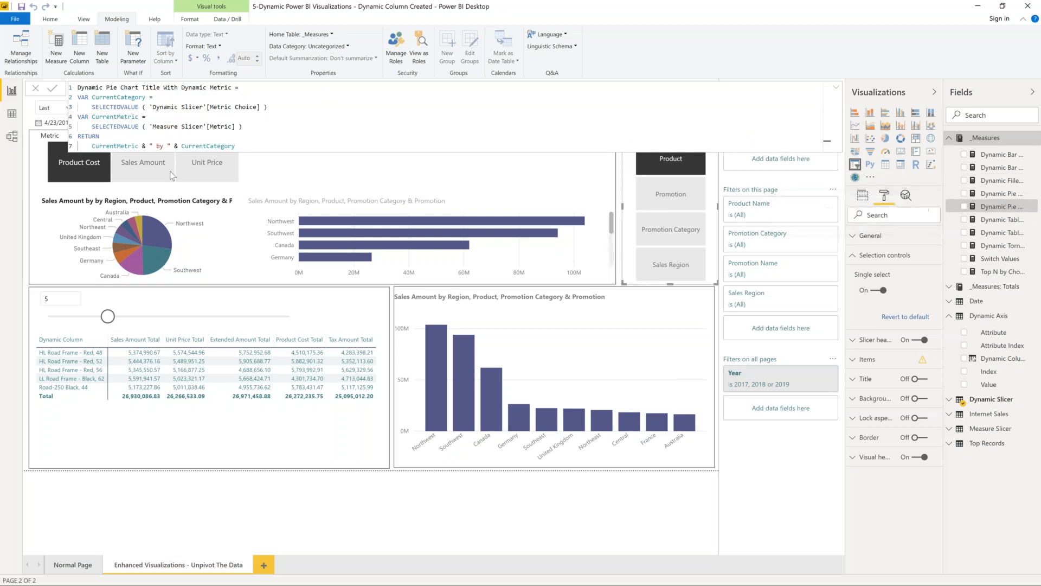
double_click(163, 147)
- Set the Dynamic Column matrix's title text by field value, based on the Dynamic Table Title with TopN measure
click(287, 407)
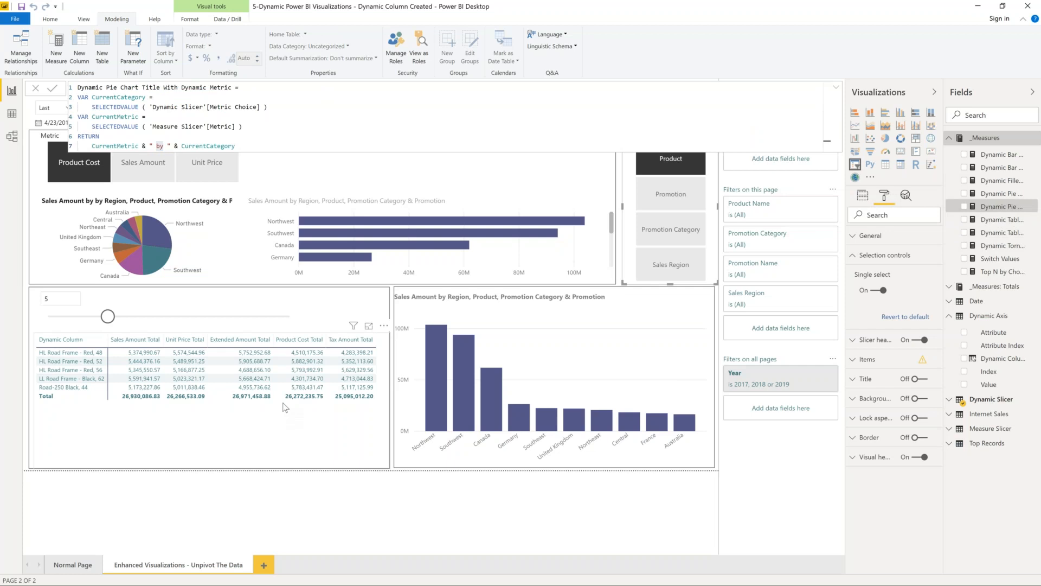
click(866, 430)
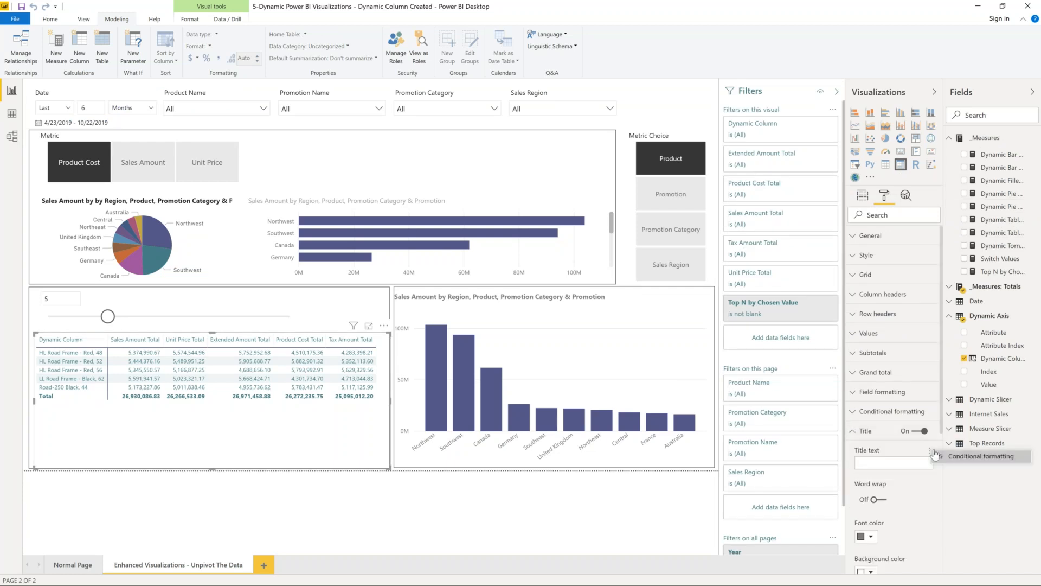
click(425, 200)
click(291, 238)
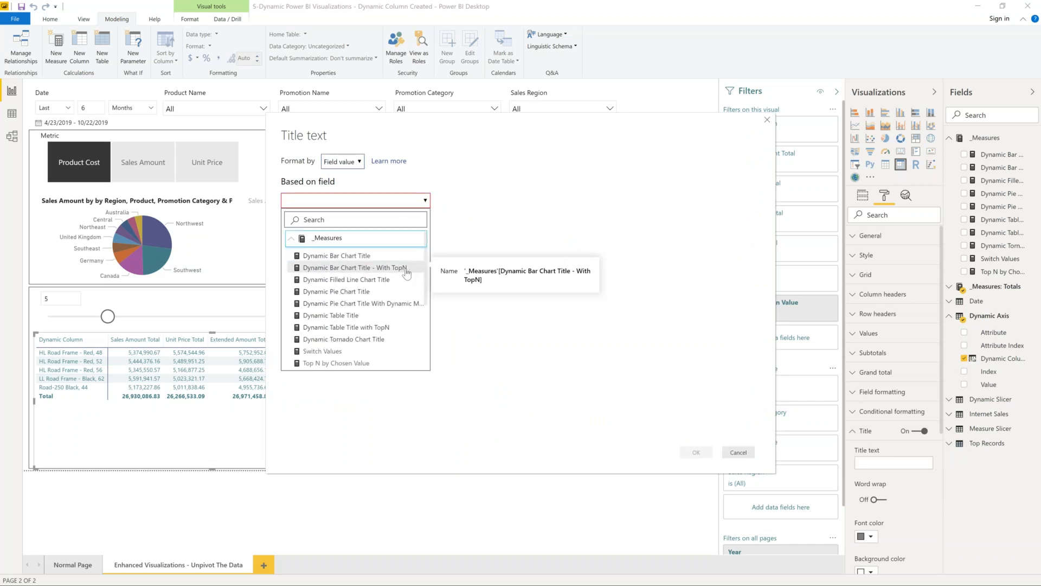
click(402, 327)
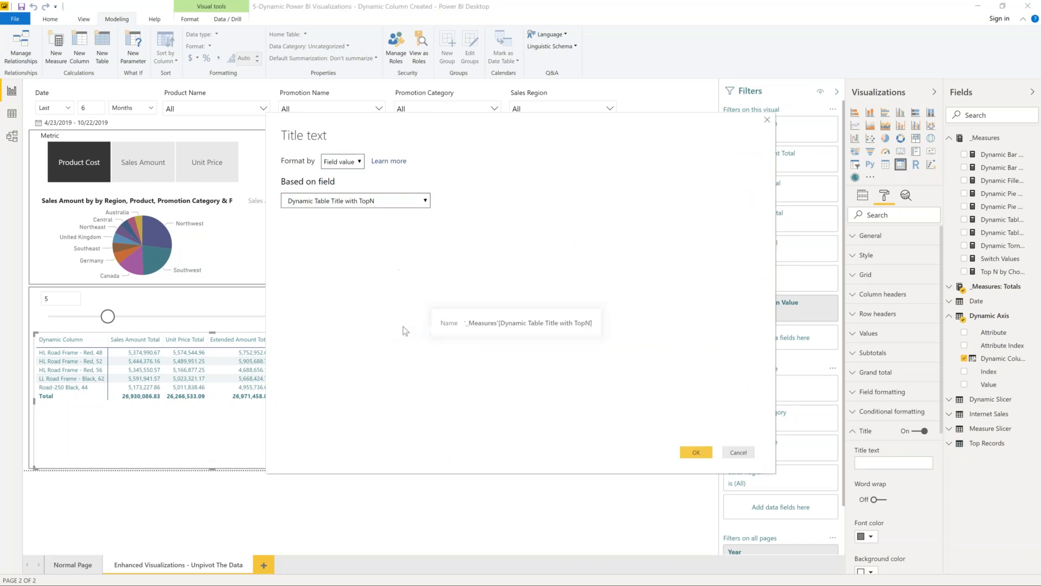
click(695, 454)
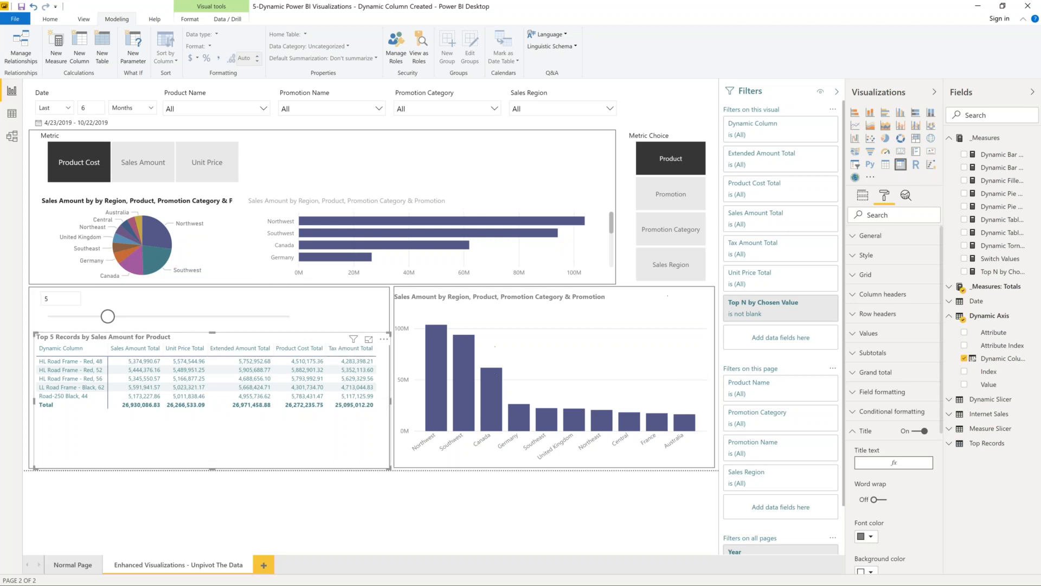
click(862, 199)
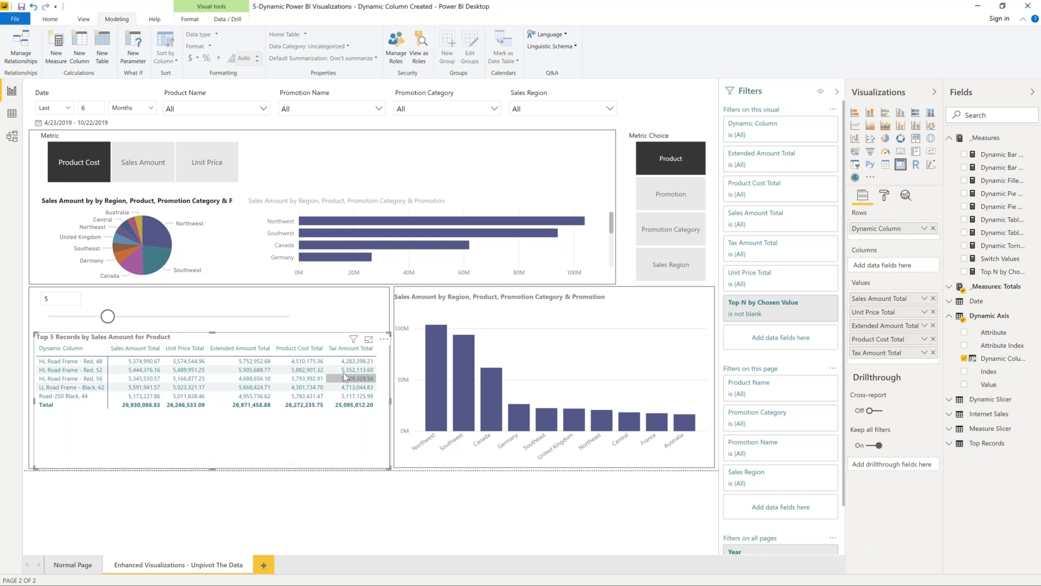
- On the Normal Page, drill the matrix from Australia through Cone-Shaped Race and Reseller, and collapse Australia again
click(72, 565)
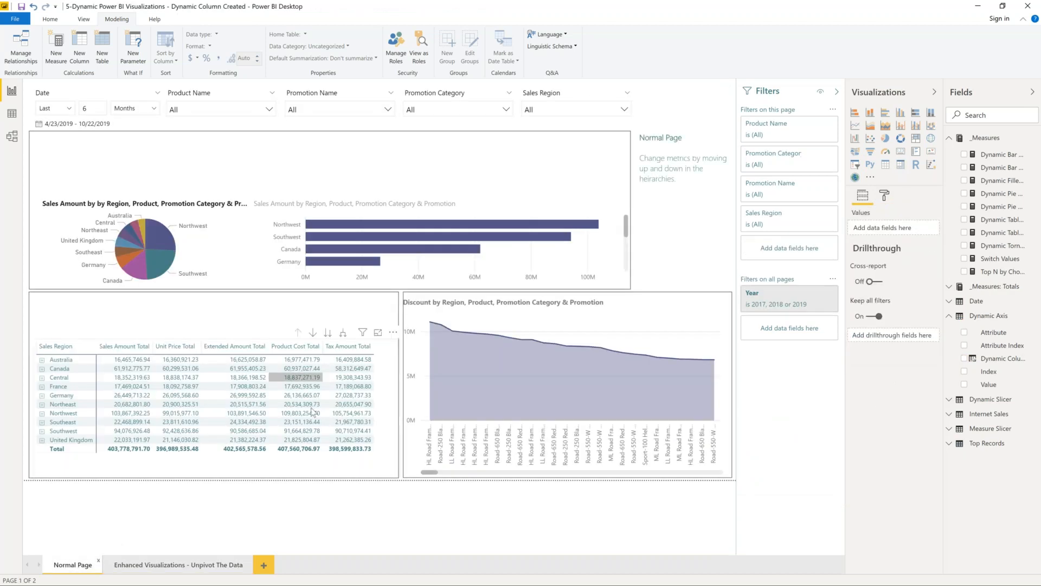
click(311, 464)
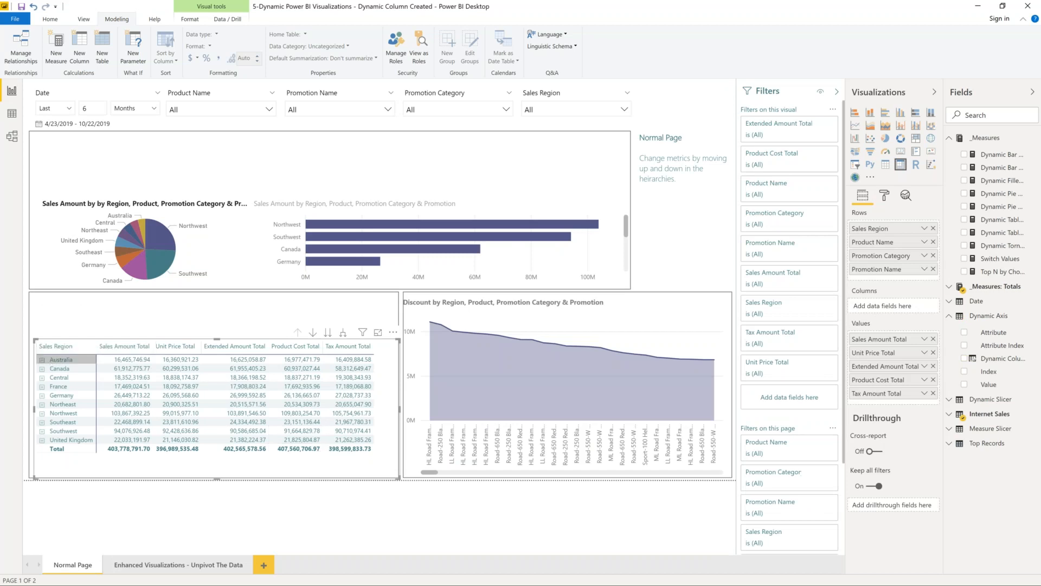
click(41, 359)
click(47, 369)
click(53, 377)
click(42, 361)
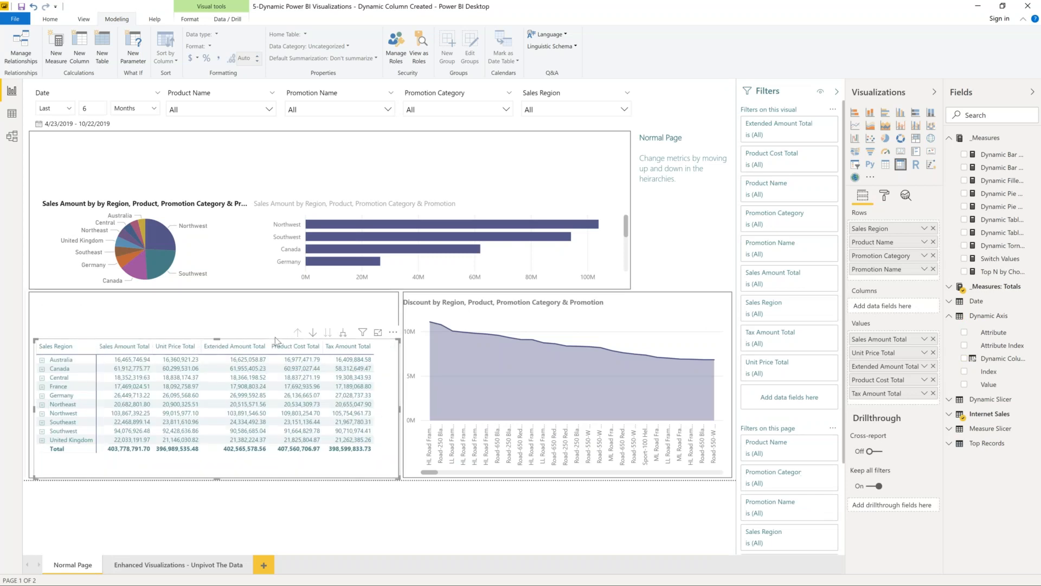
- Expand the Normal Page matrix's hierarchy and collapse the first regions to examine the products listed under Central
click(343, 335)
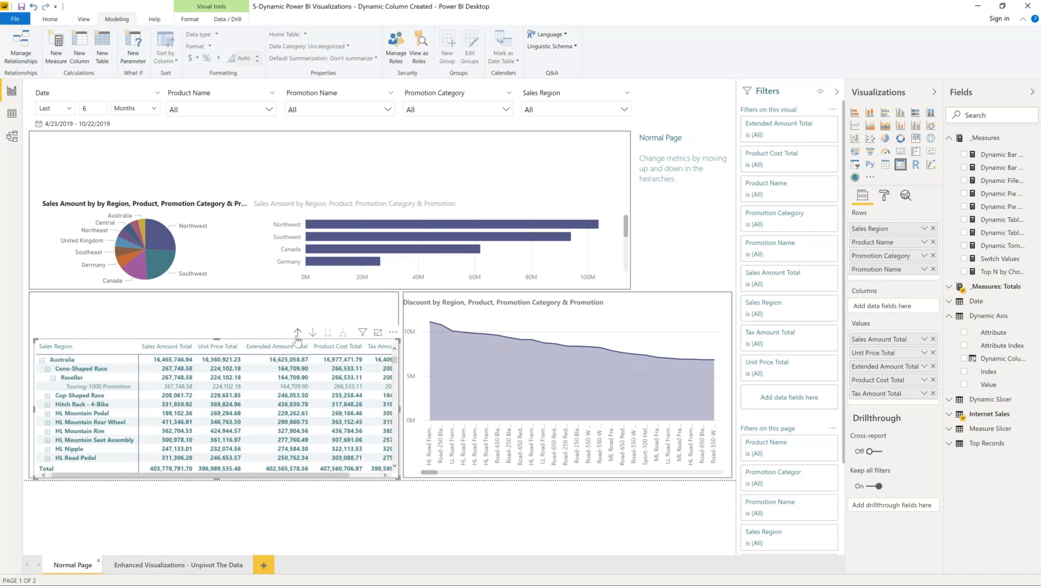
click(183, 389)
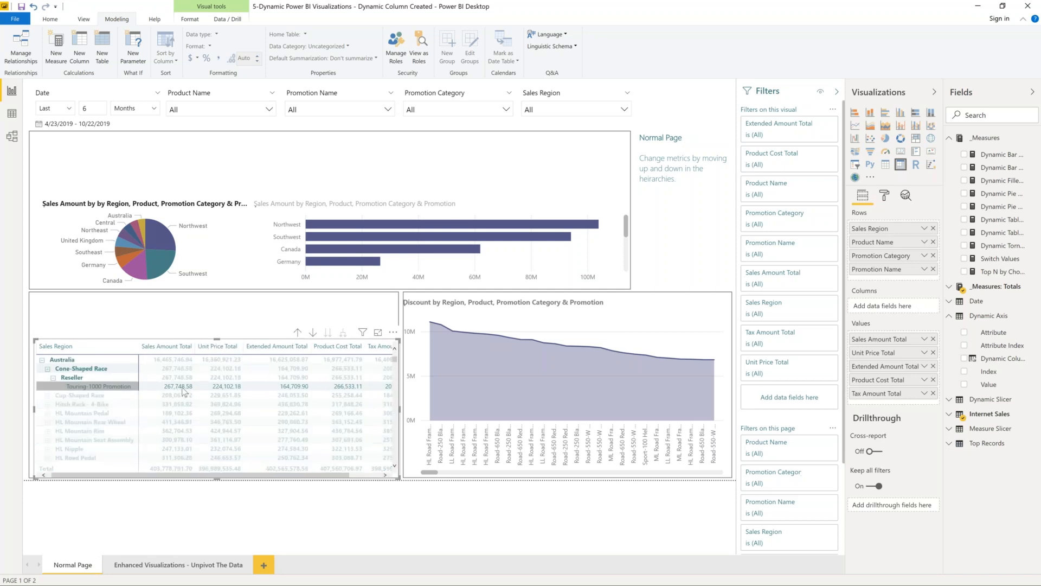
click(116, 388)
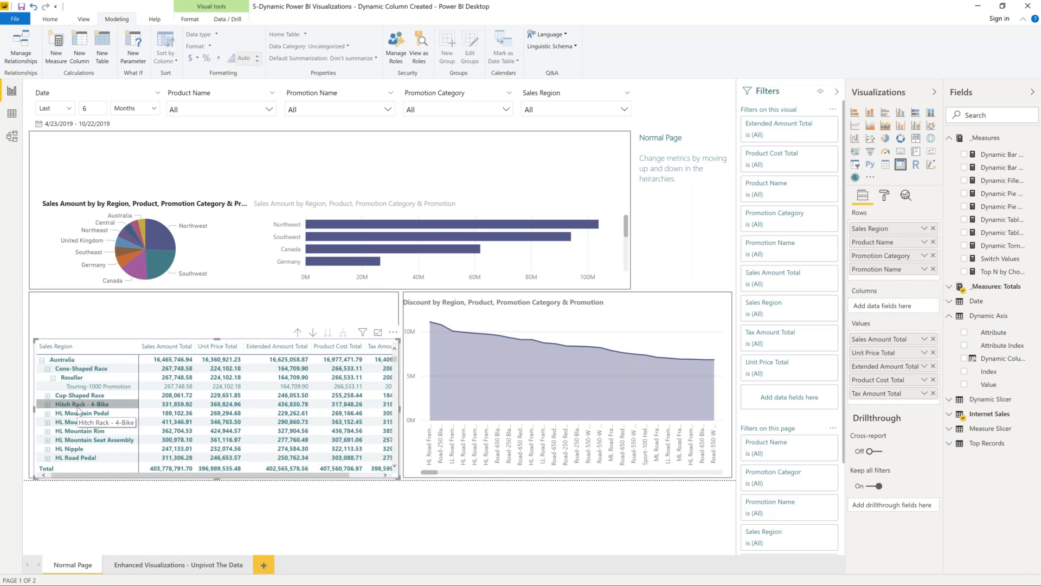
click(43, 360)
click(41, 377)
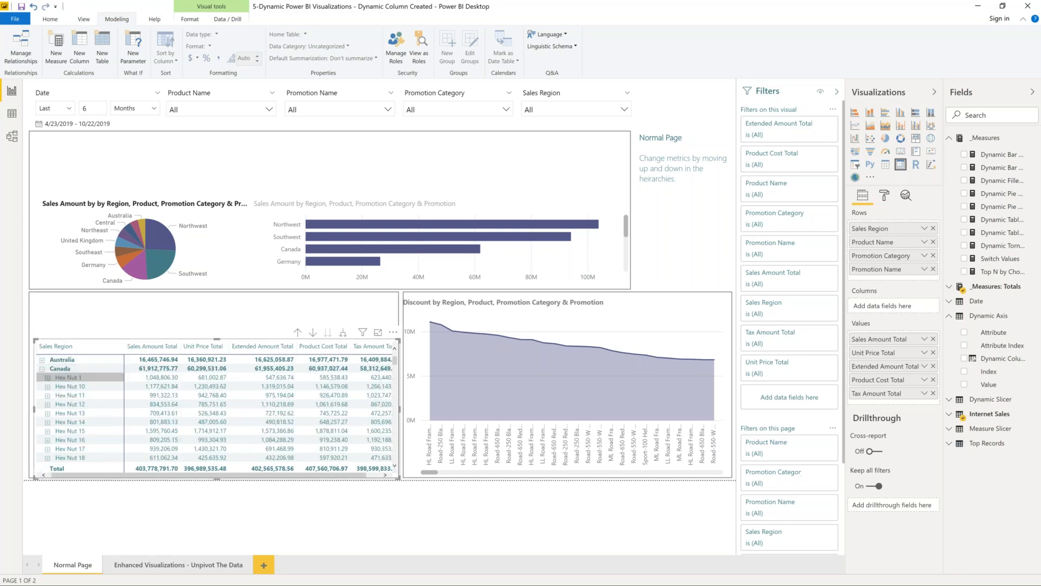
click(393, 332)
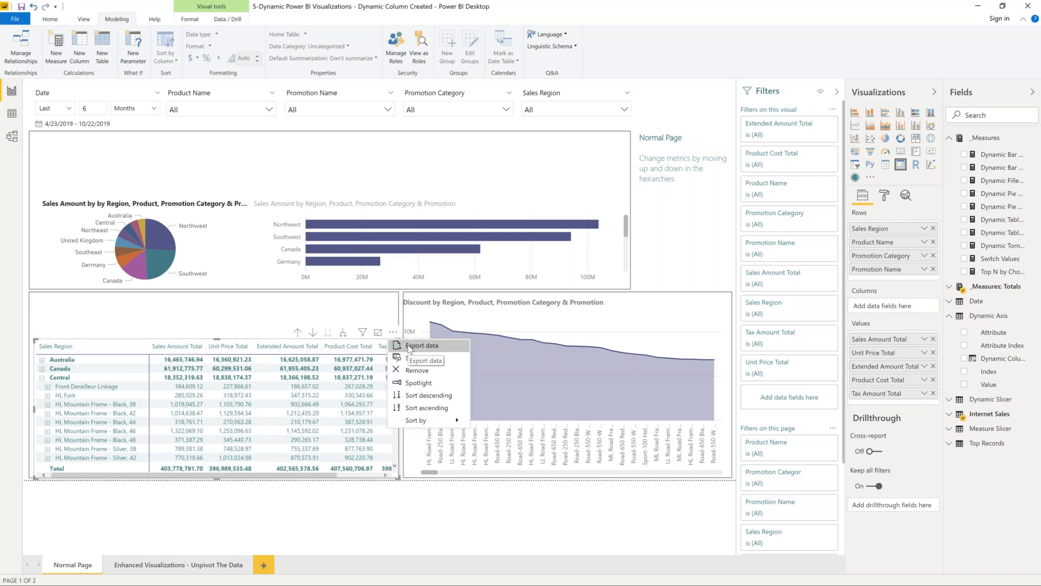
- On the Enhanced Visualizations page, compare the matrix with Metric Choice set to Promotion, Promotion Category and Sales Region
click(167, 567)
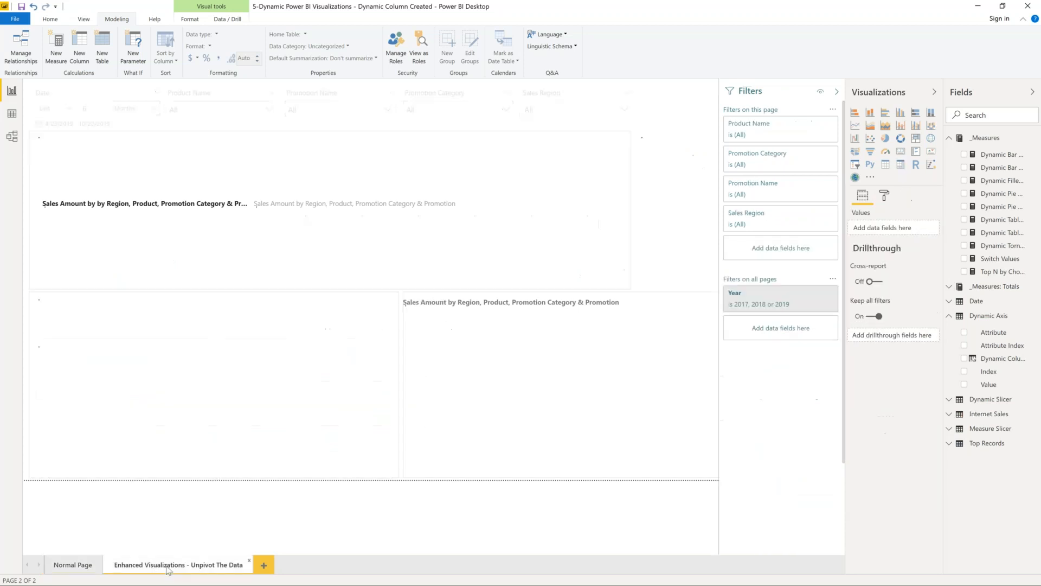
click(242, 450)
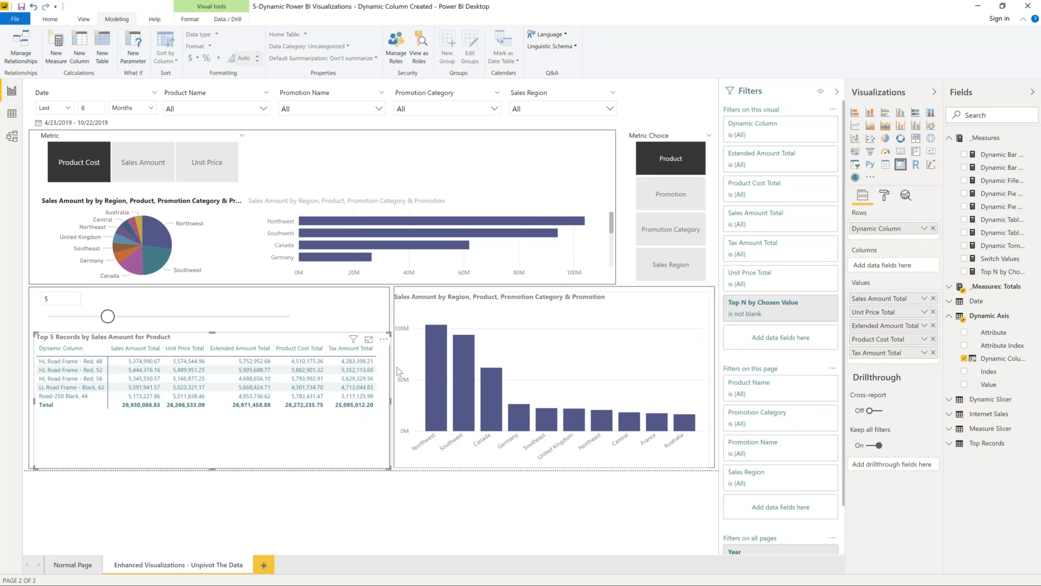
click(668, 192)
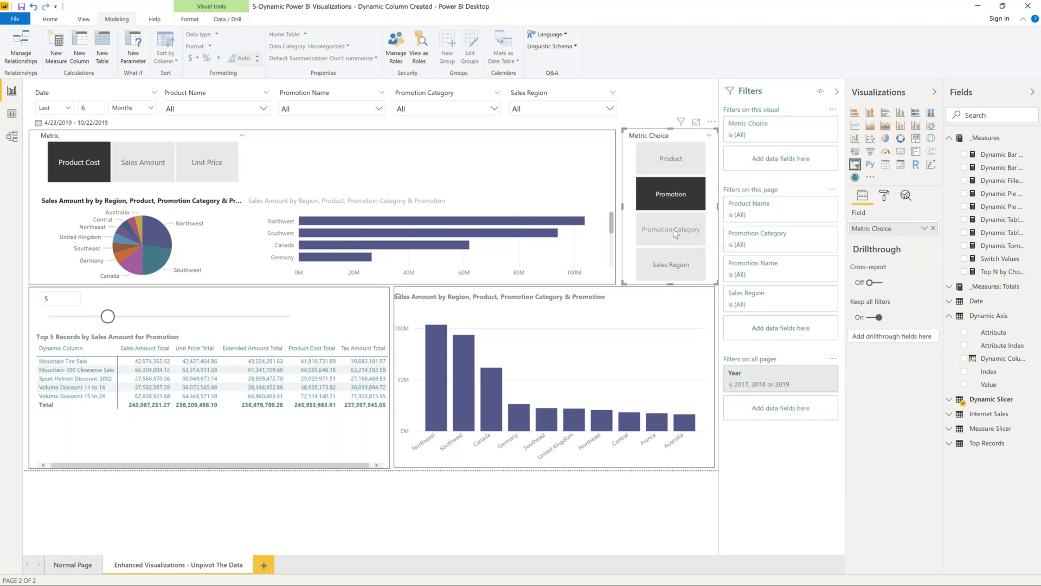
click(673, 229)
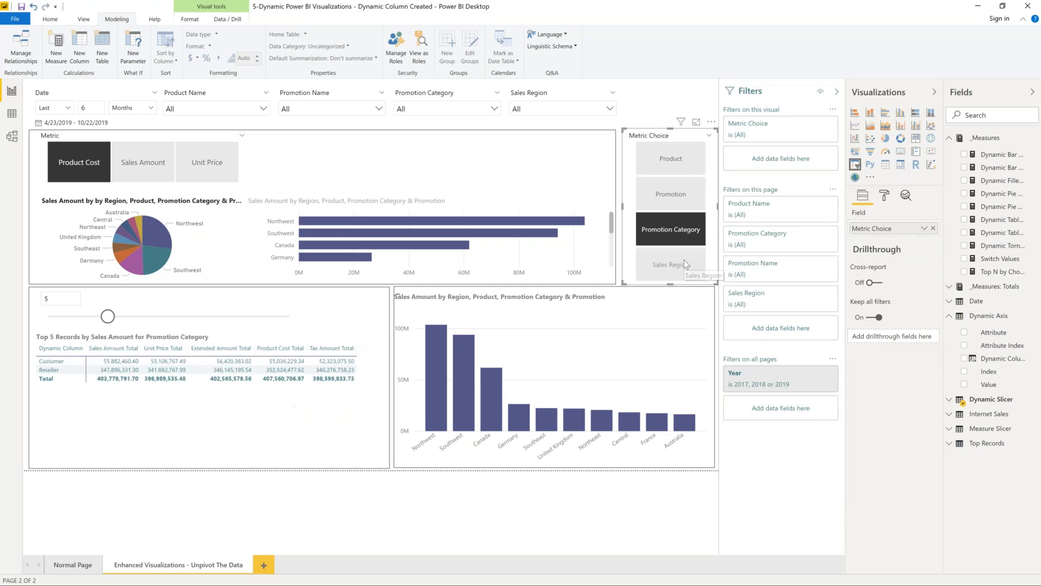
click(684, 264)
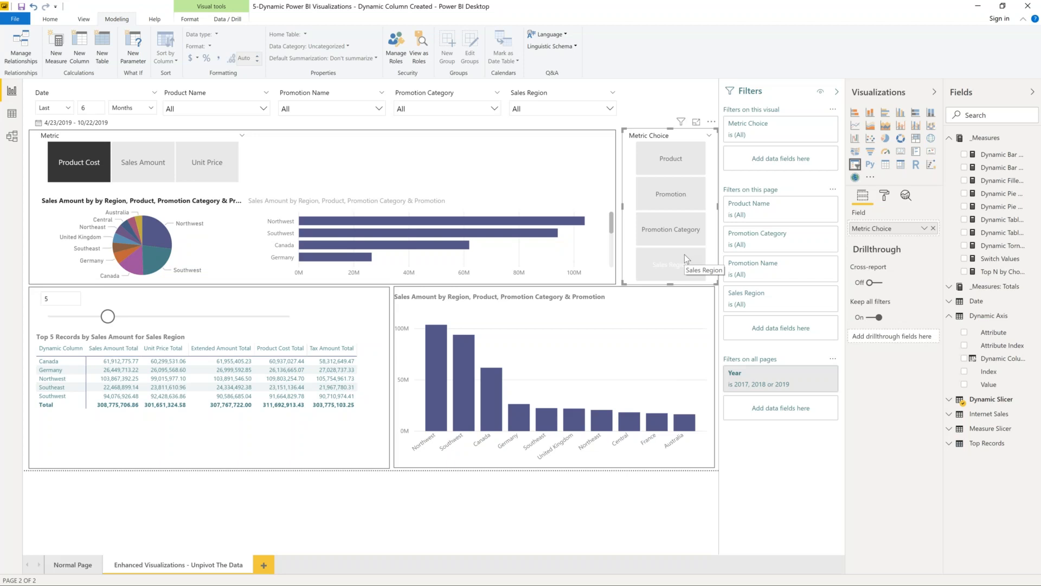
click(684, 256)
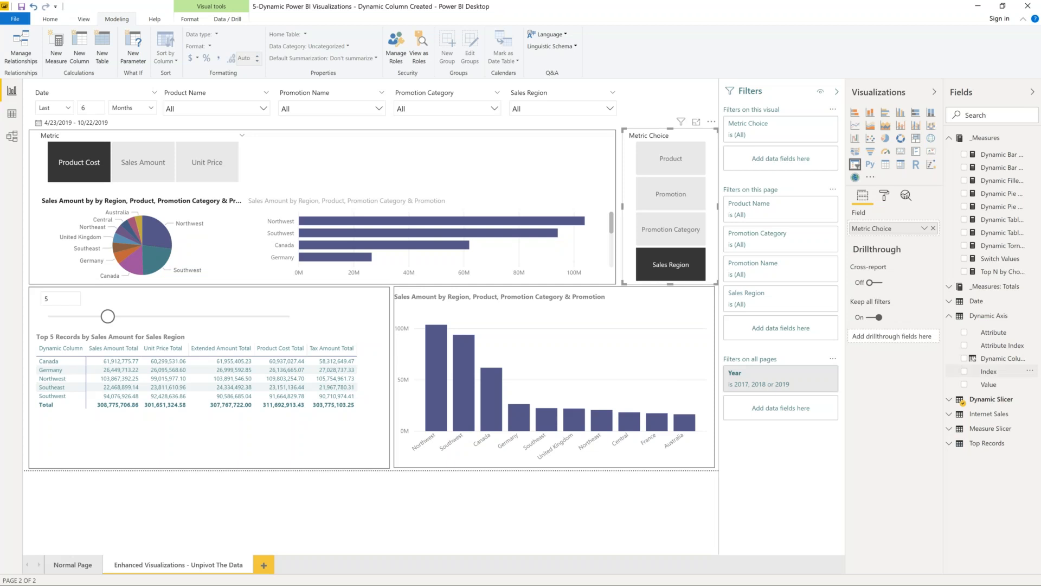
- Set the Top Records slicer to 9, with Product as the Metric Choice and Sales Amount as the Metric
drag(108, 316, 155, 317)
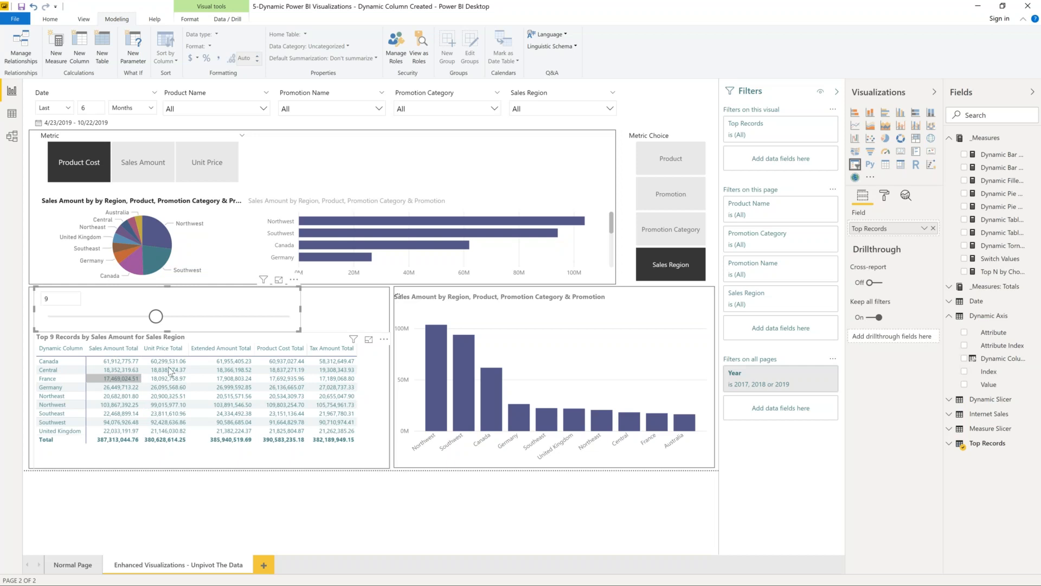
click(291, 347)
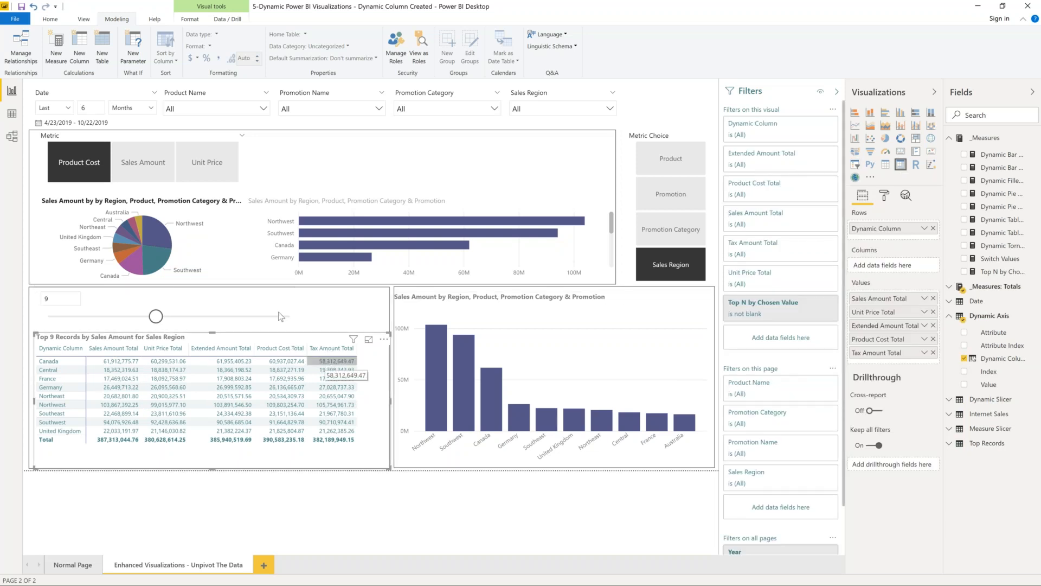
click(216, 235)
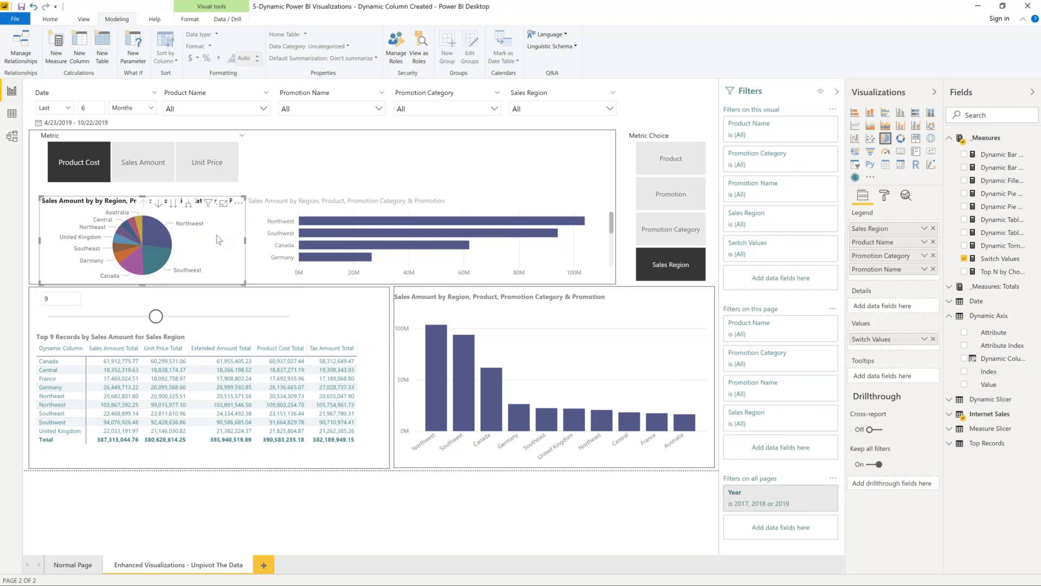
click(689, 161)
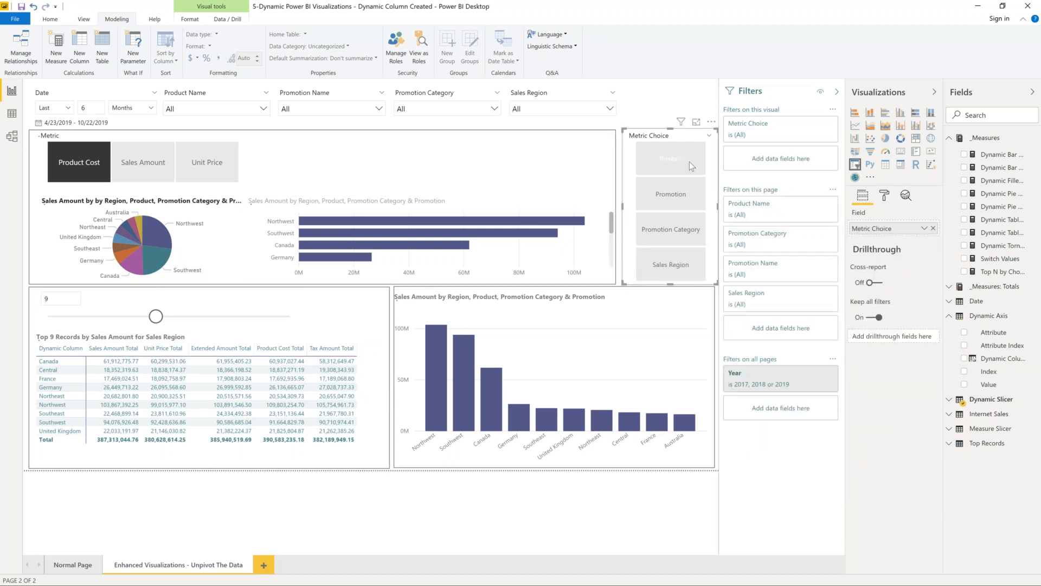
click(133, 158)
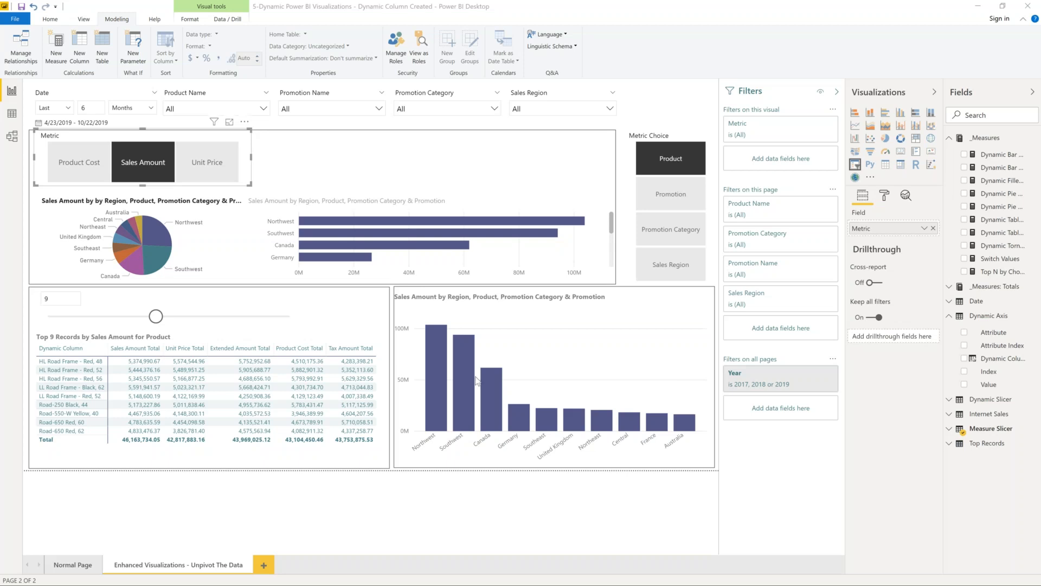
- Rename the matrix's Dynamic Column row field to a single period so its header looks blank
click(277, 325)
click(294, 336)
right_click(889, 229)
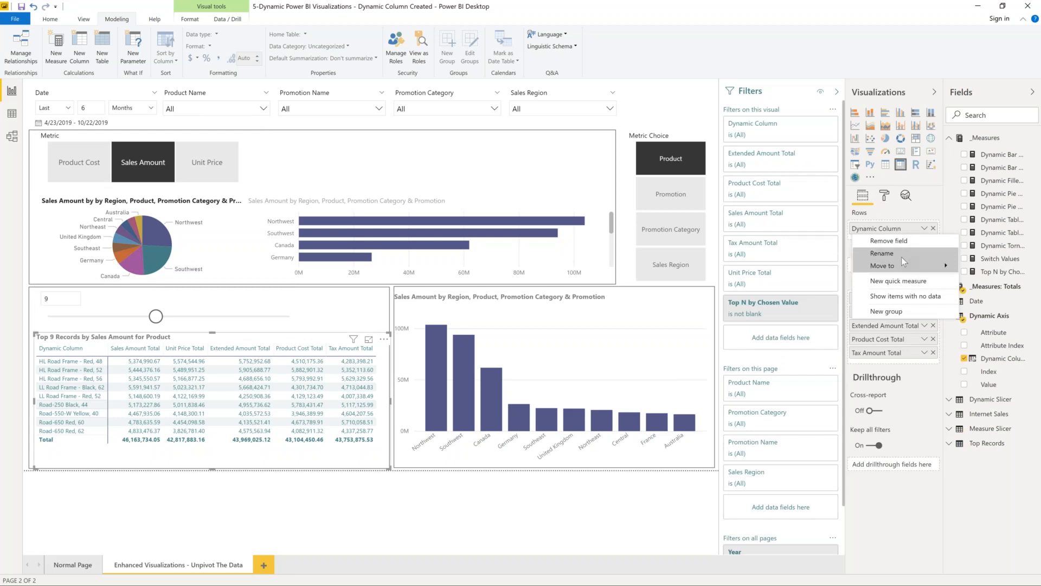
click(900, 253)
key(BackSpace)
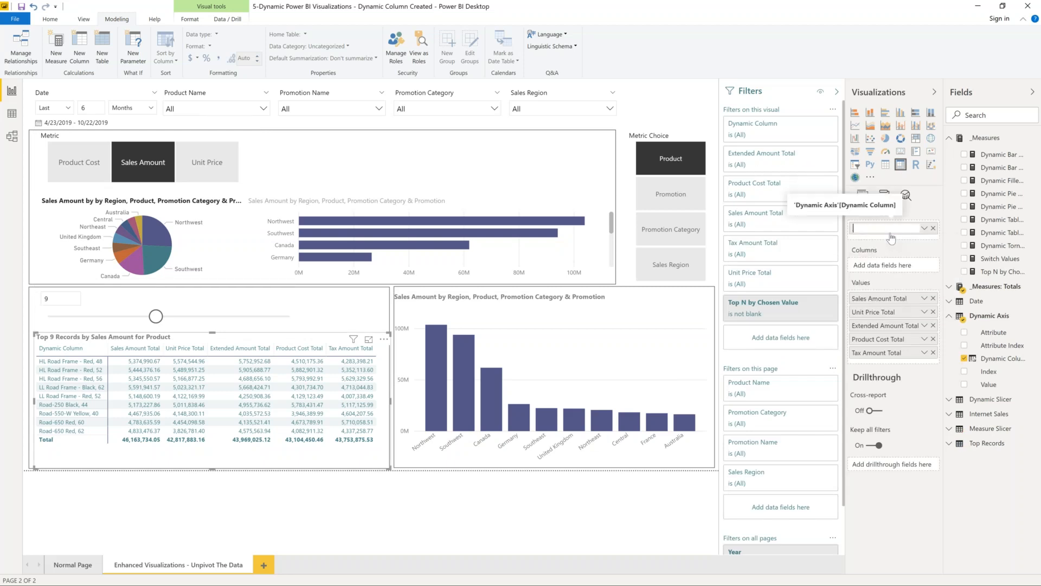
key(Return)
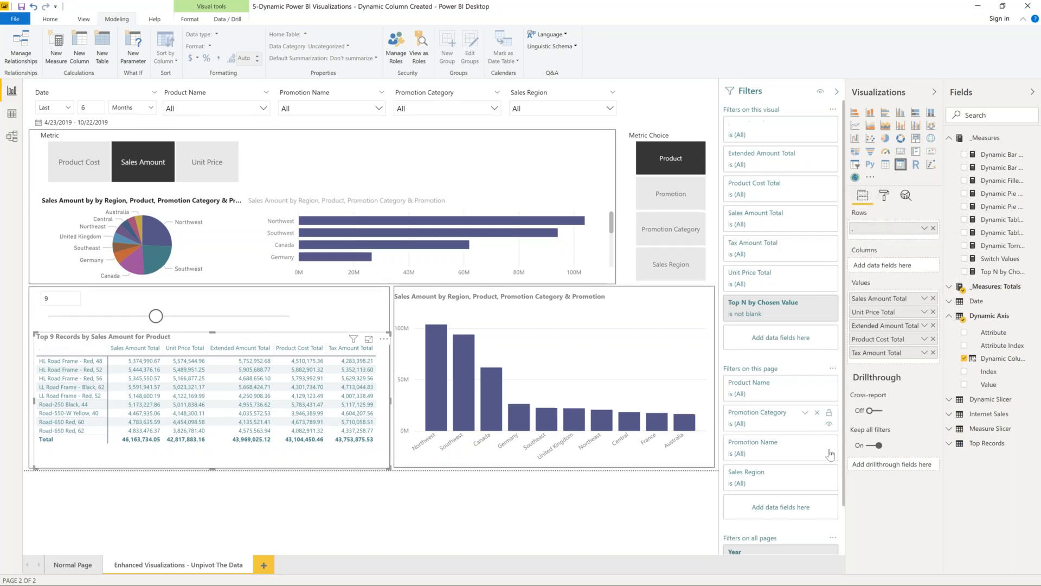
click(445, 488)
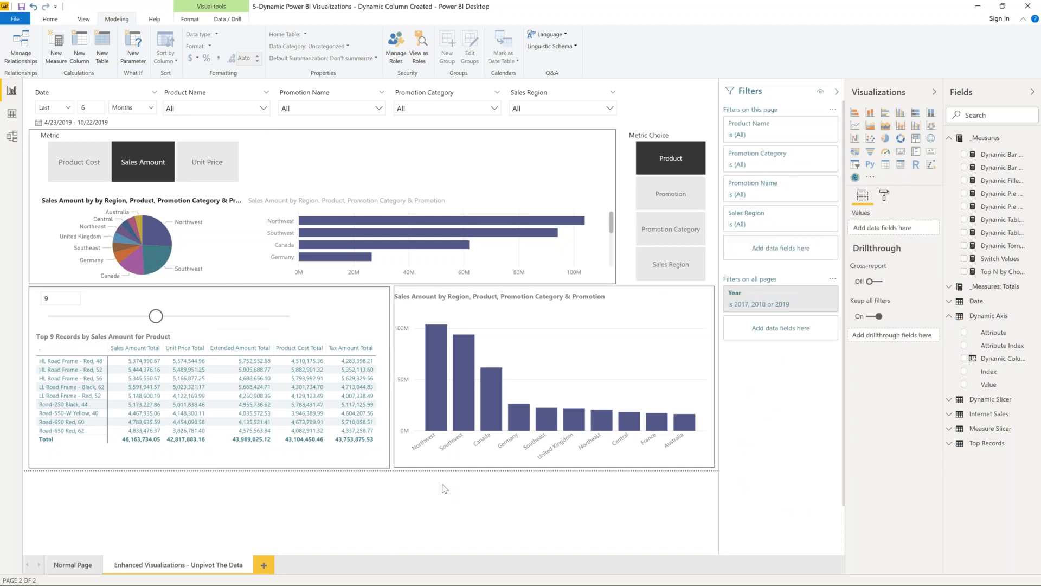
click(120, 340)
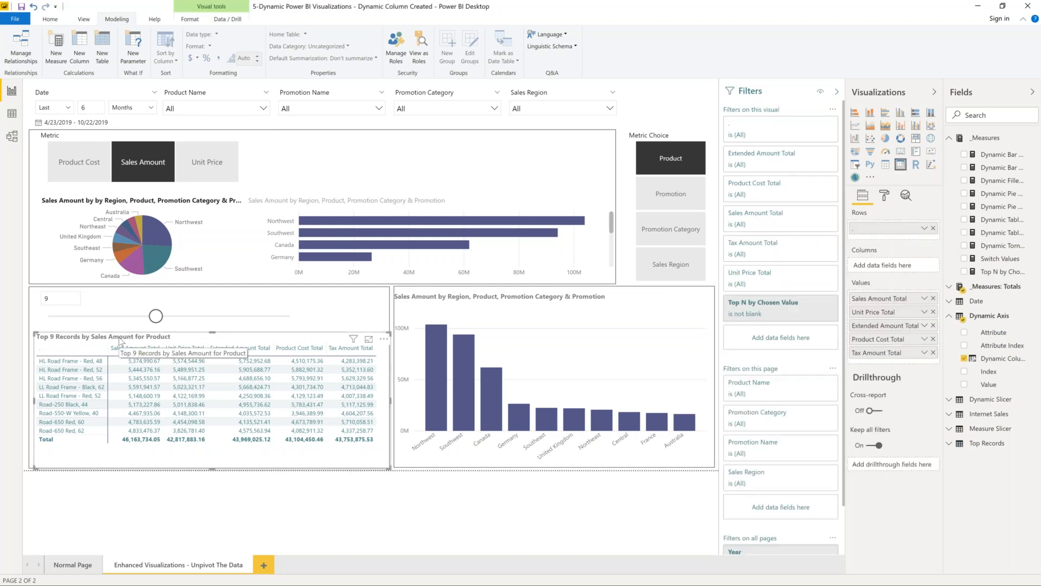